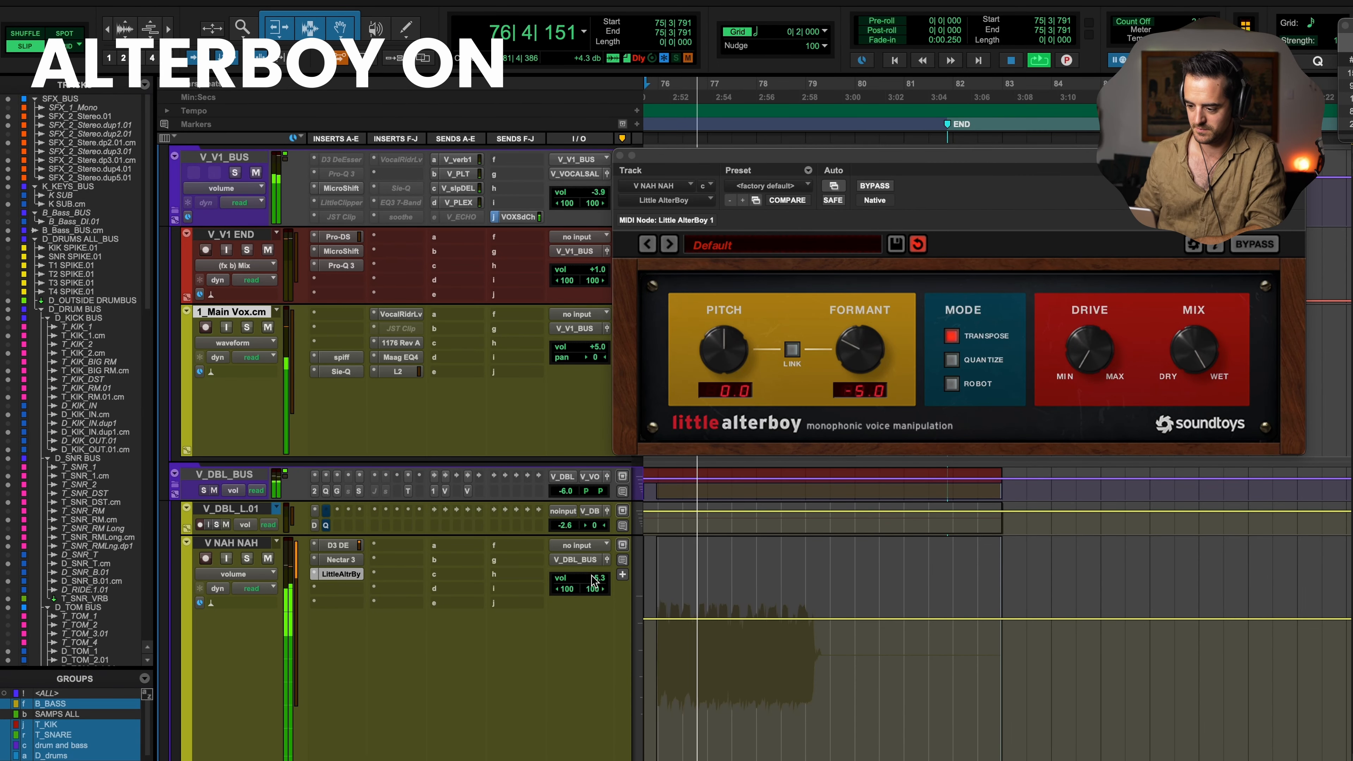
Set the V NAH NAH track volume to -2.6 dB and play the section back.
click(594, 578)
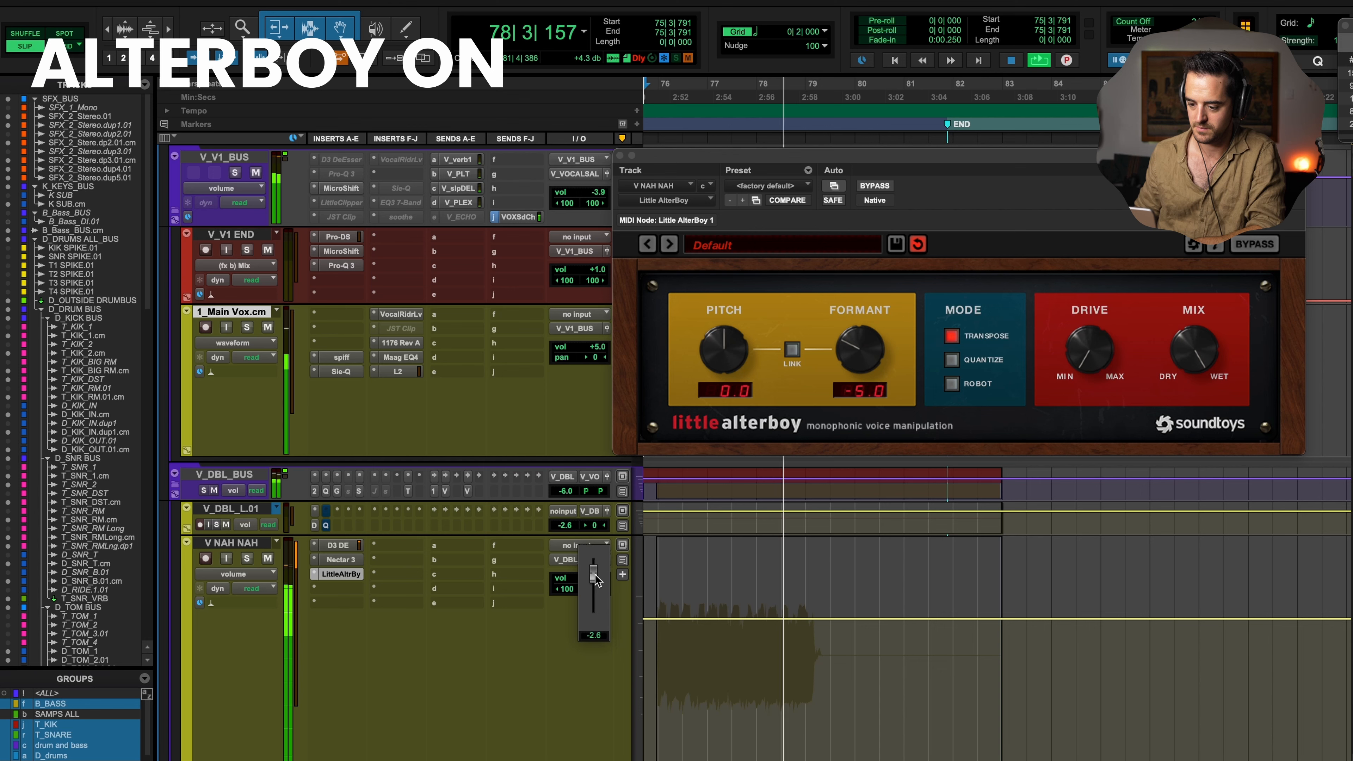
key(space)
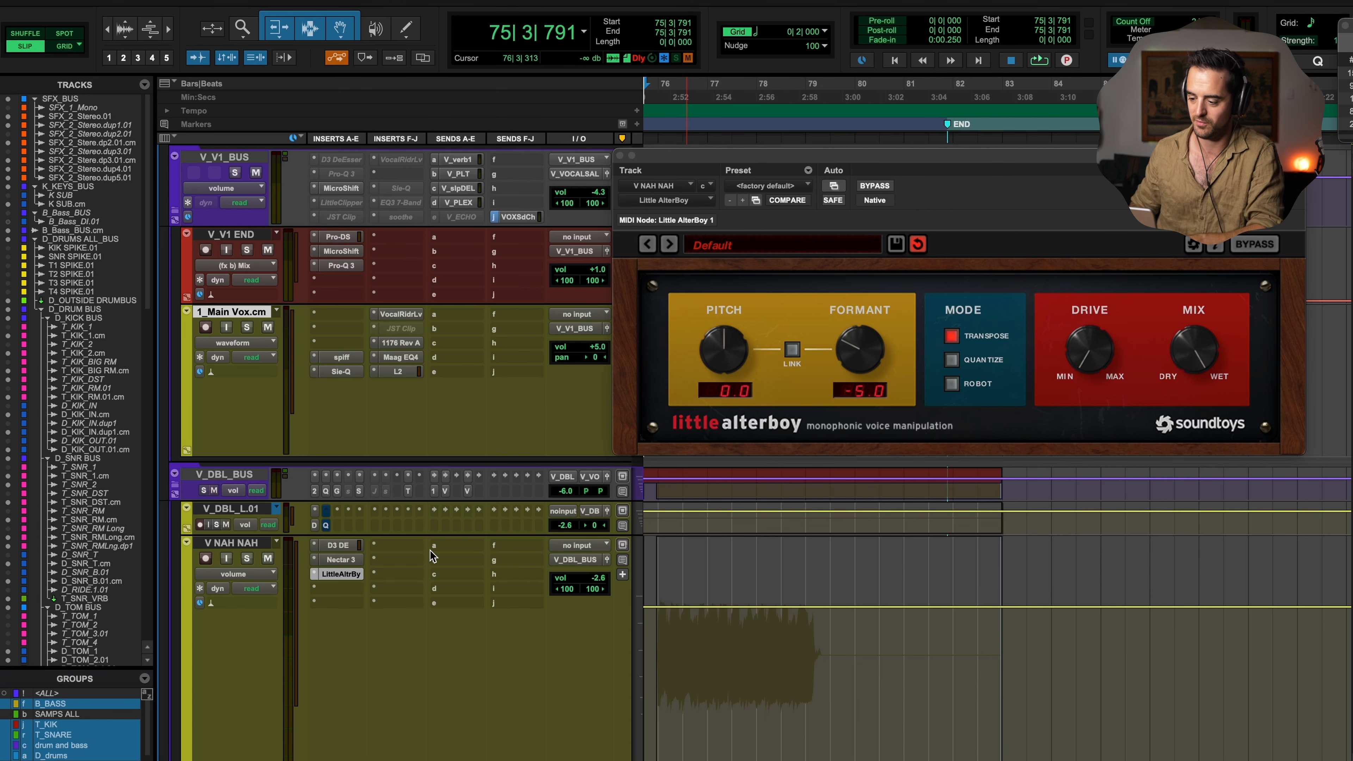
key(space)
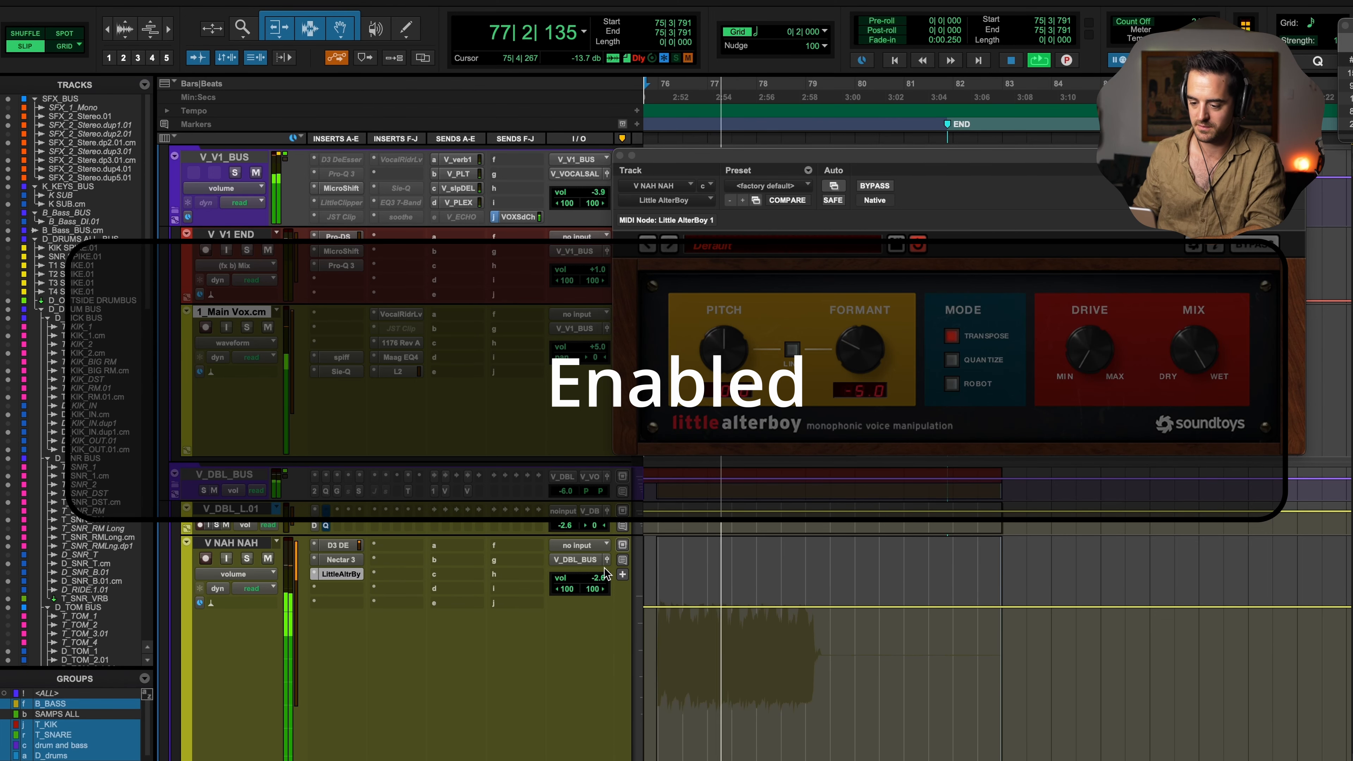
key(space)
Compare the section during playback with the V NAH NAH track muted and unmuted.
click(268, 558)
key(space)
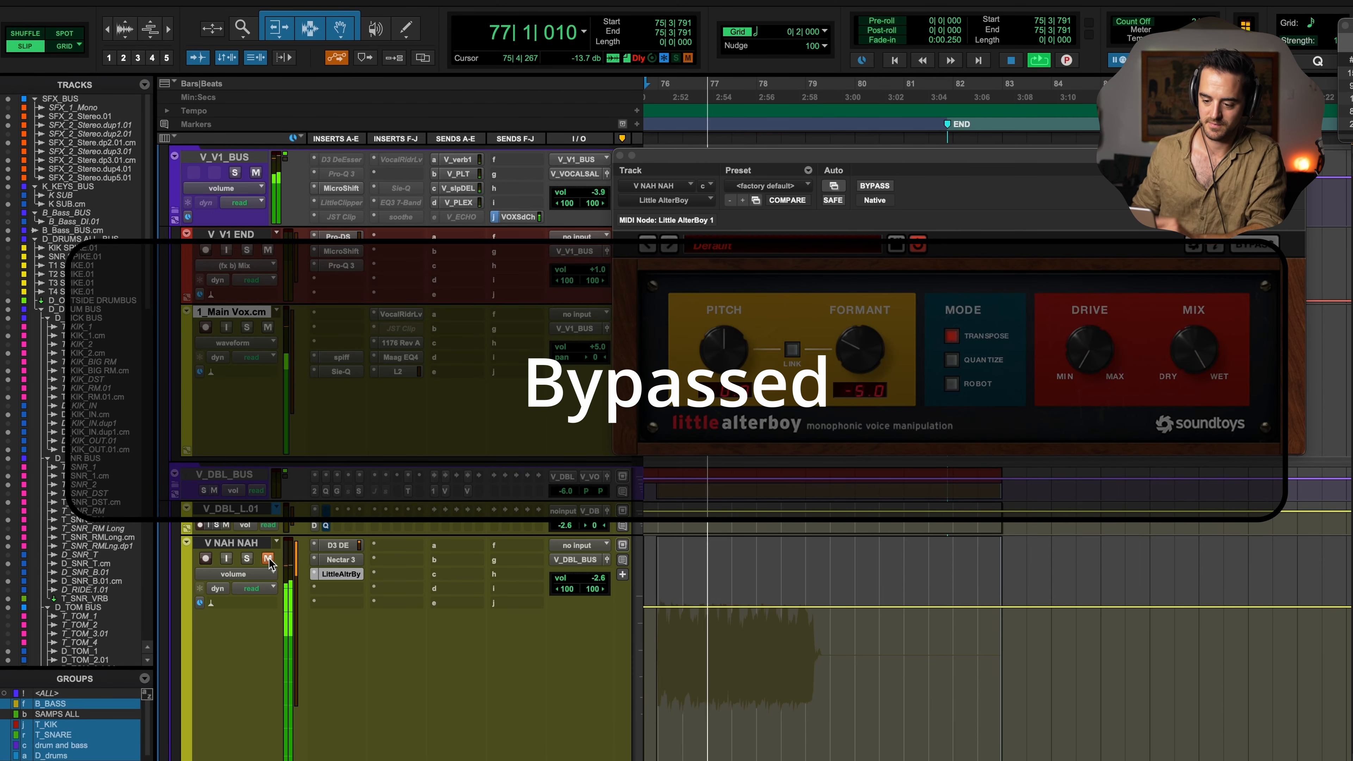
click(268, 558)
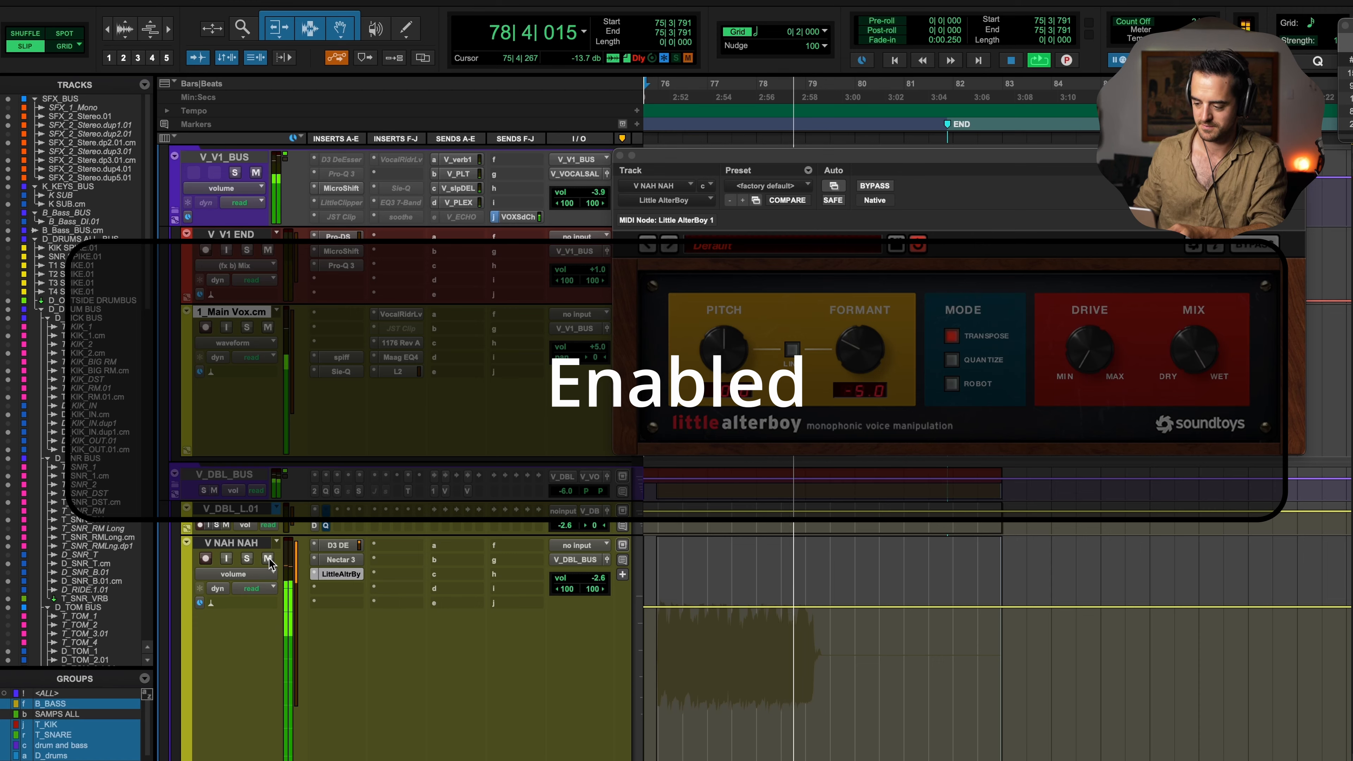
key(space)
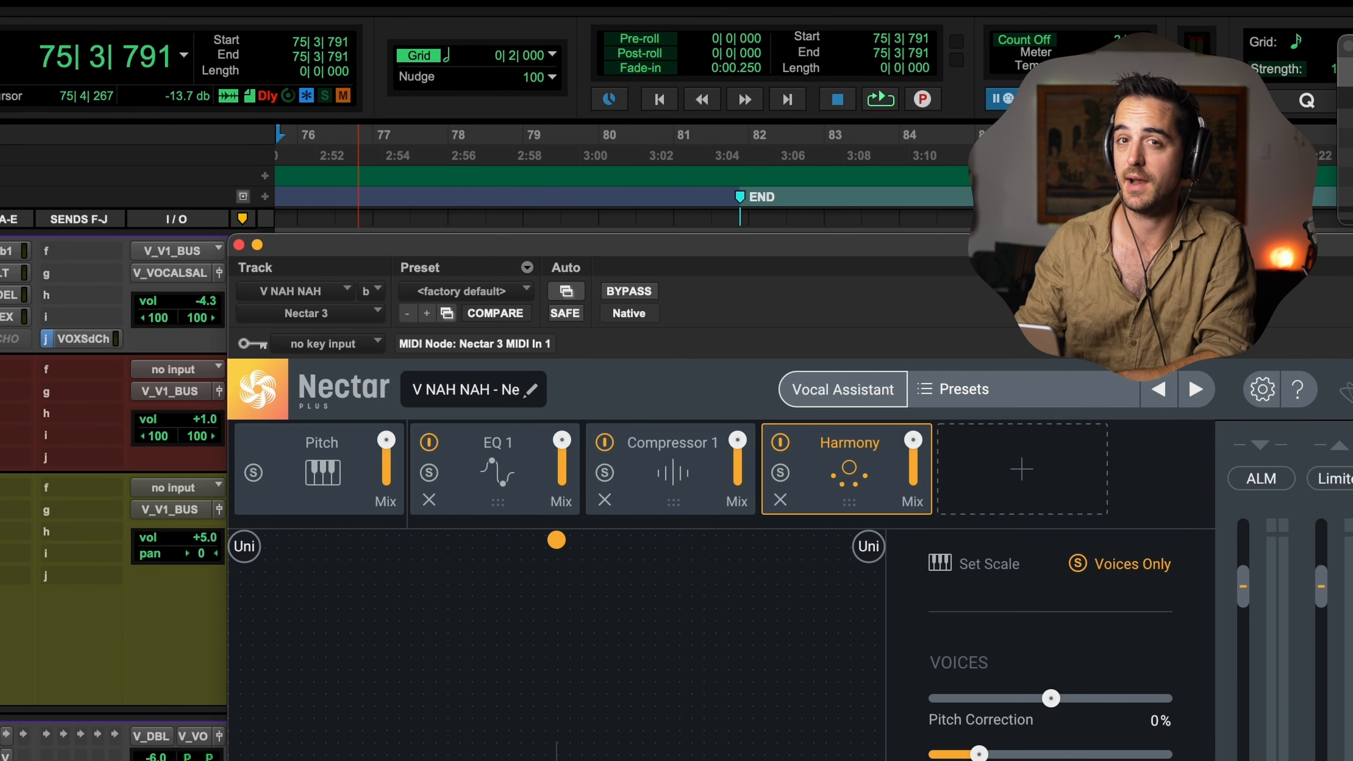
Change the harmony voice panned to -100 in Nectar 3 on V NAH NAH from Unison to -12.
click(245, 545)
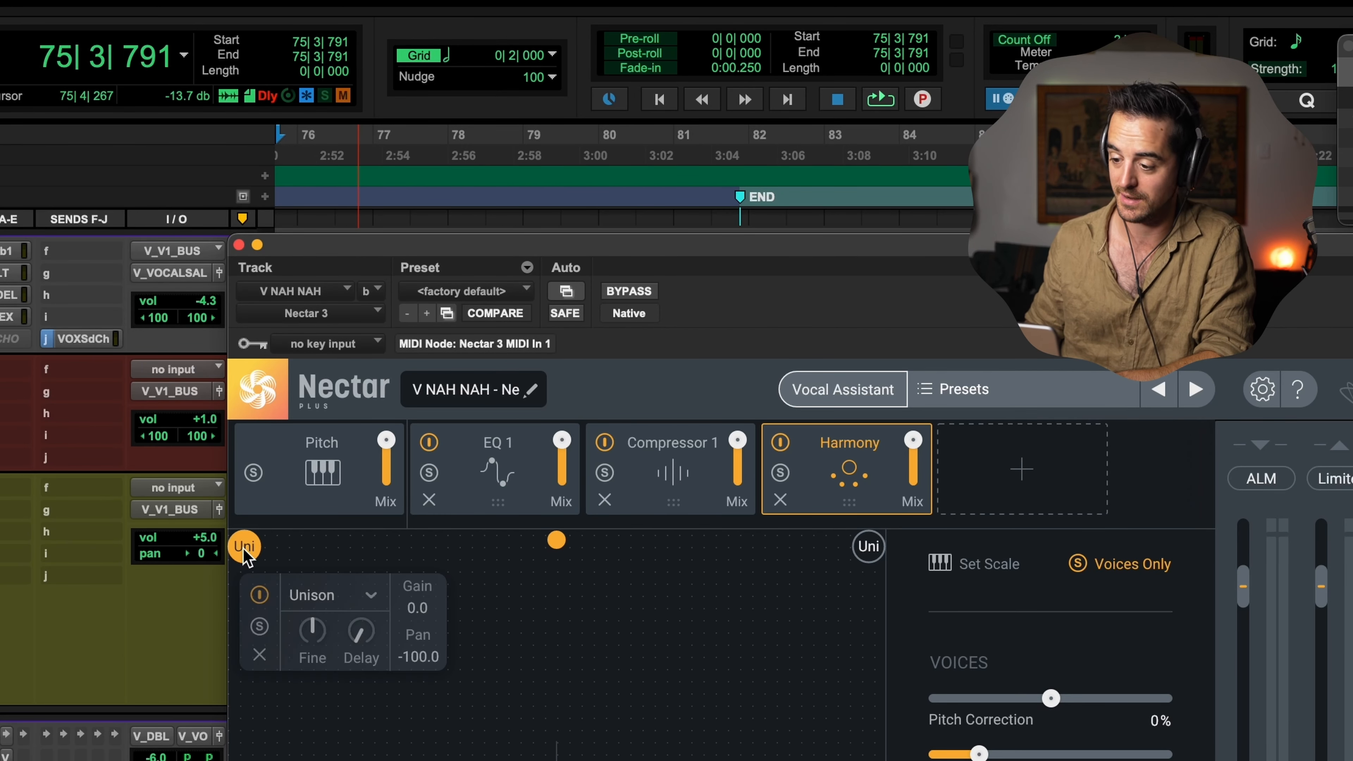
click(377, 600)
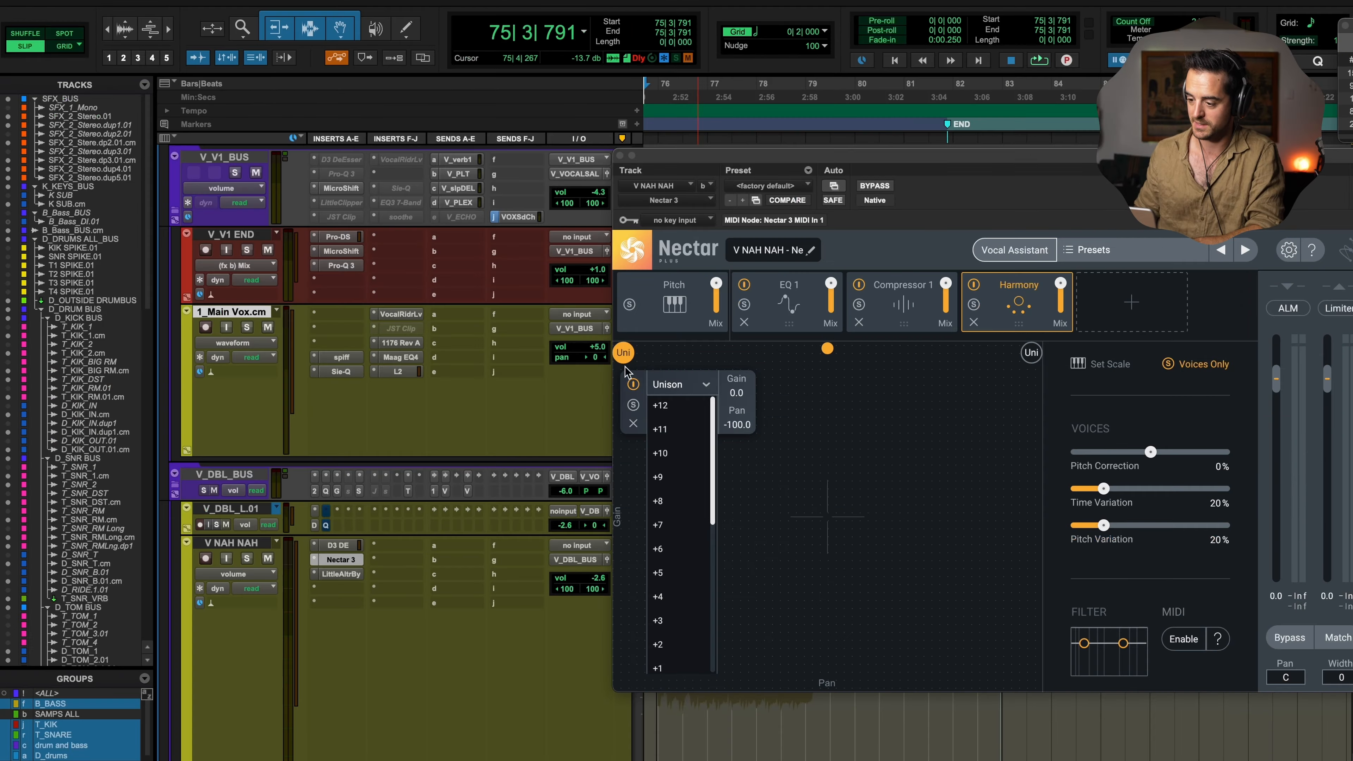
click(262, 550)
click(624, 353)
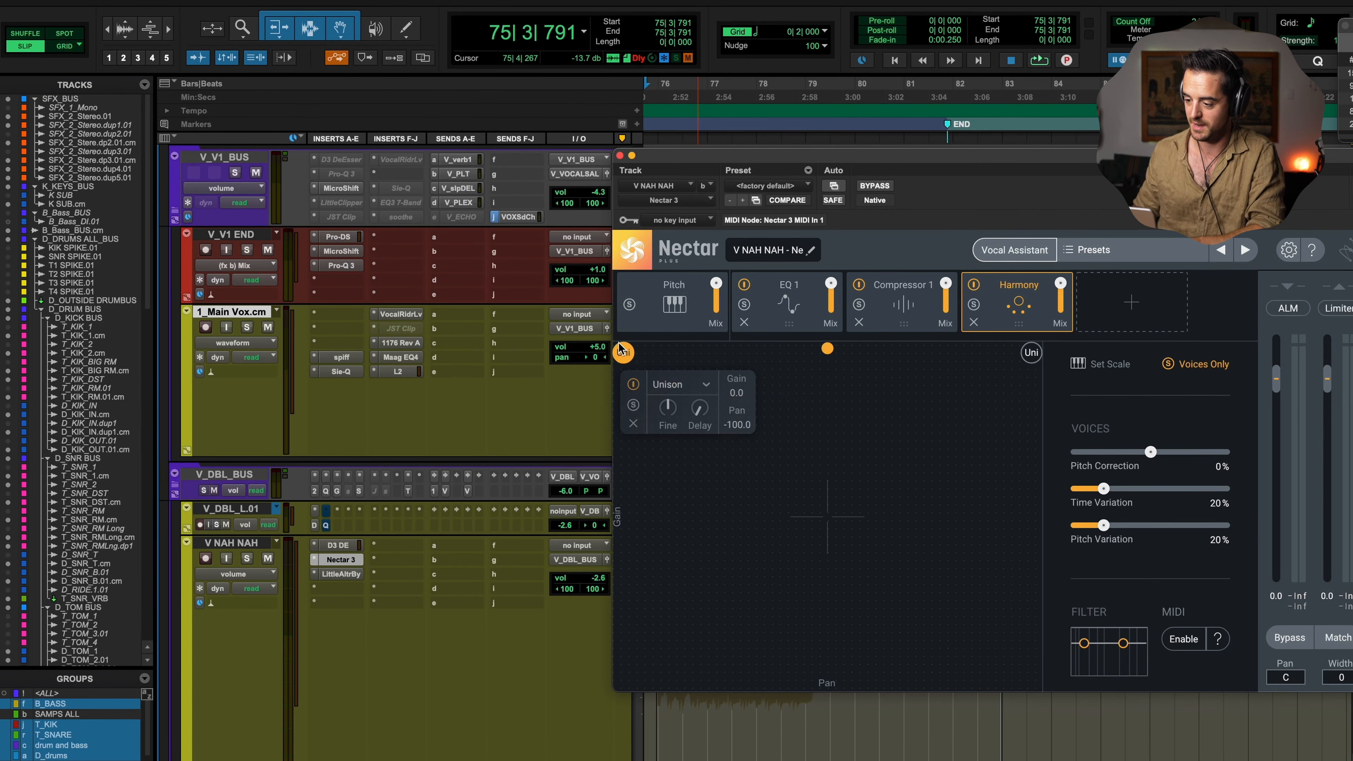
mouse_move(639, 360)
mouse_down()
mouse_move(810, 352)
mouse_move(623, 352)
mouse_up()
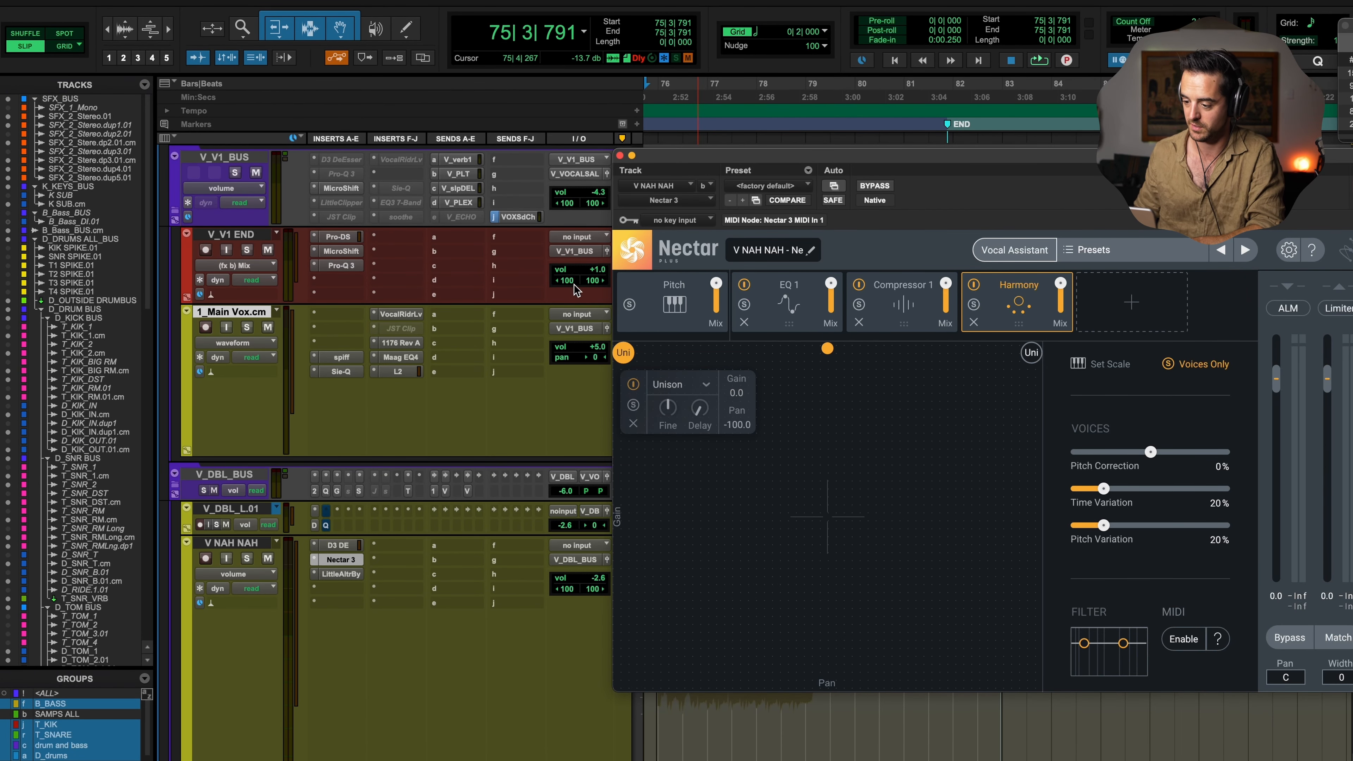
click(708, 386)
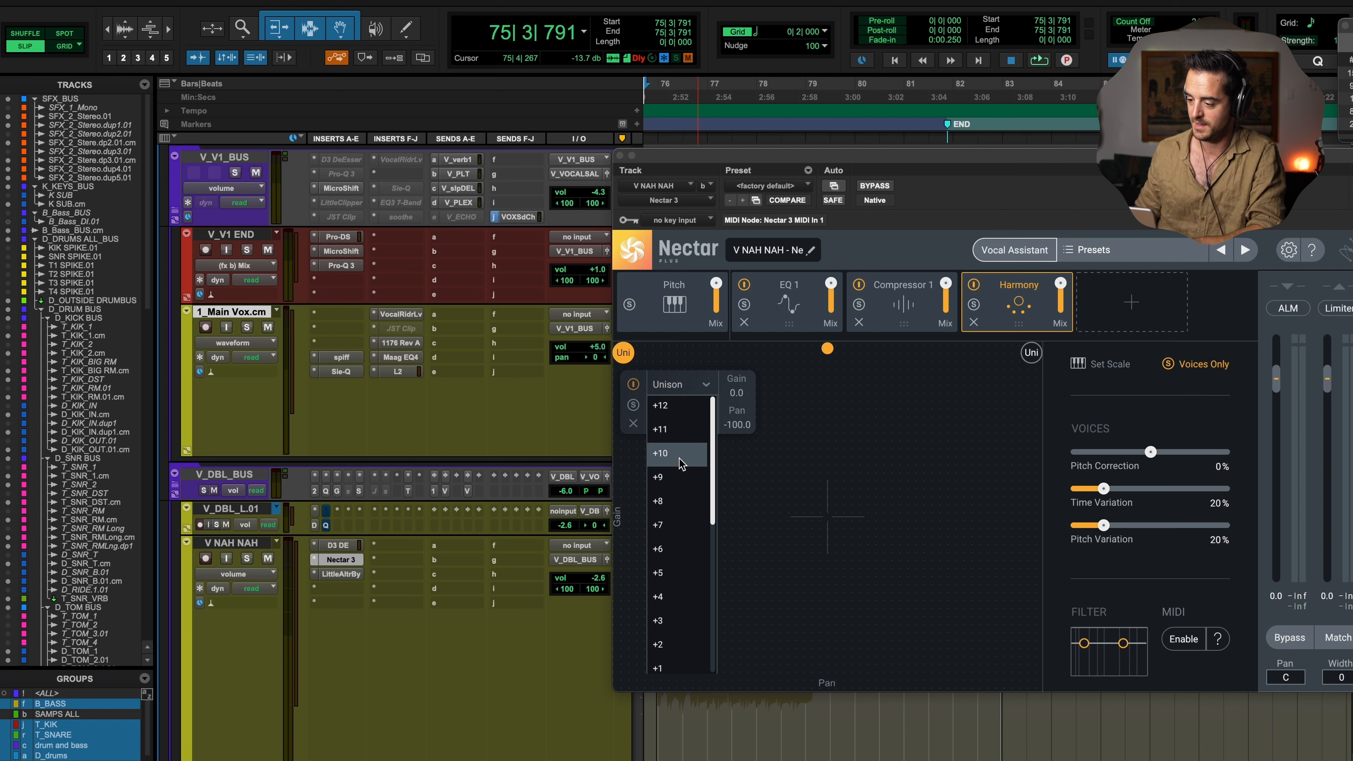
scroll(682, 462, down, 3)
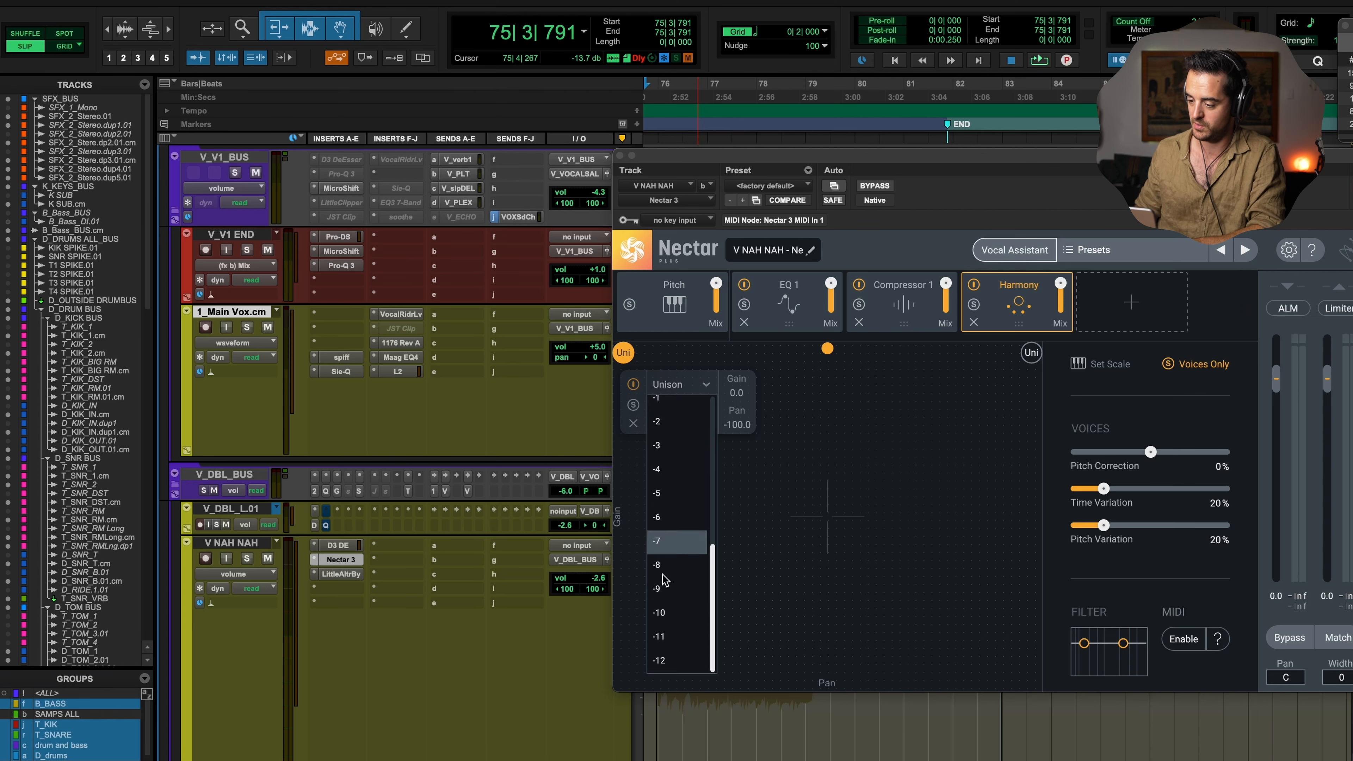
click(663, 660)
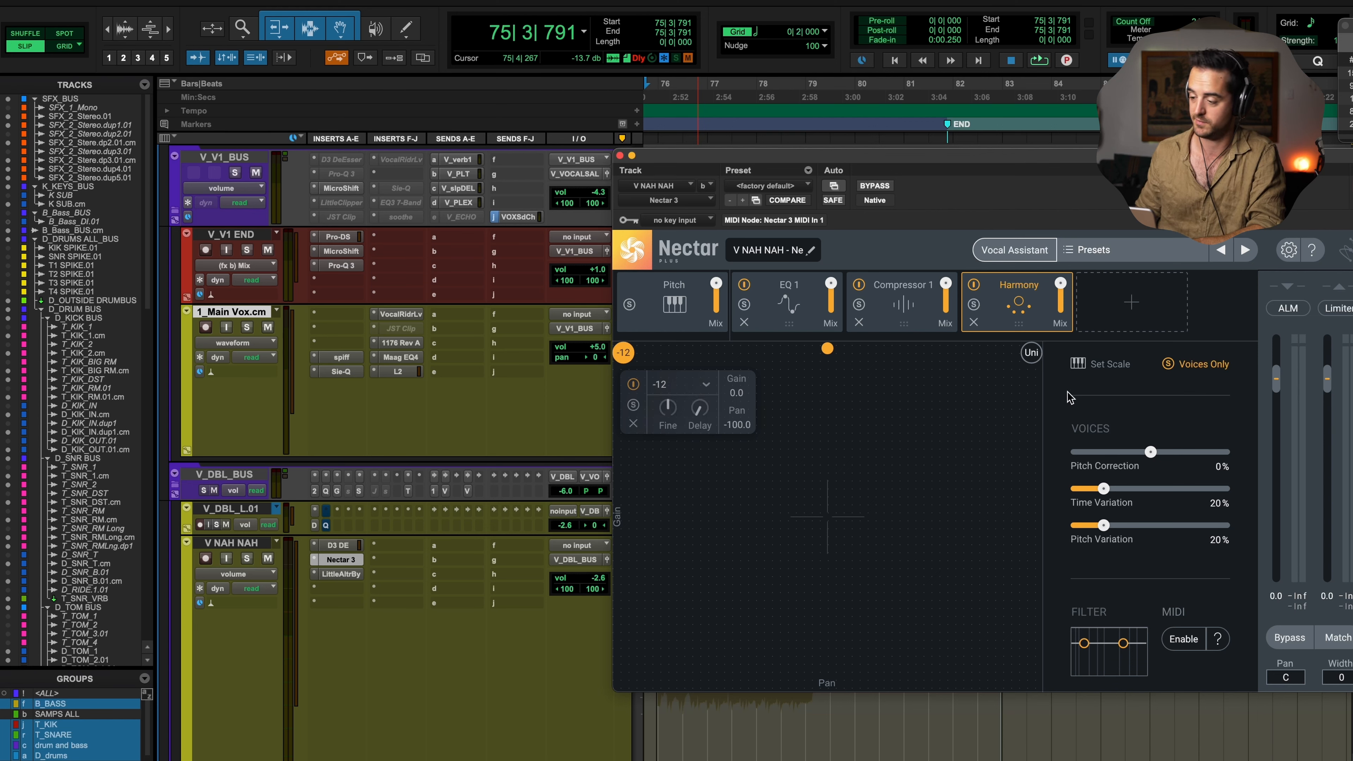
Change the harmony voice panned to 100 in Nectar 3 from Unison to -12.
click(1031, 352)
click(985, 384)
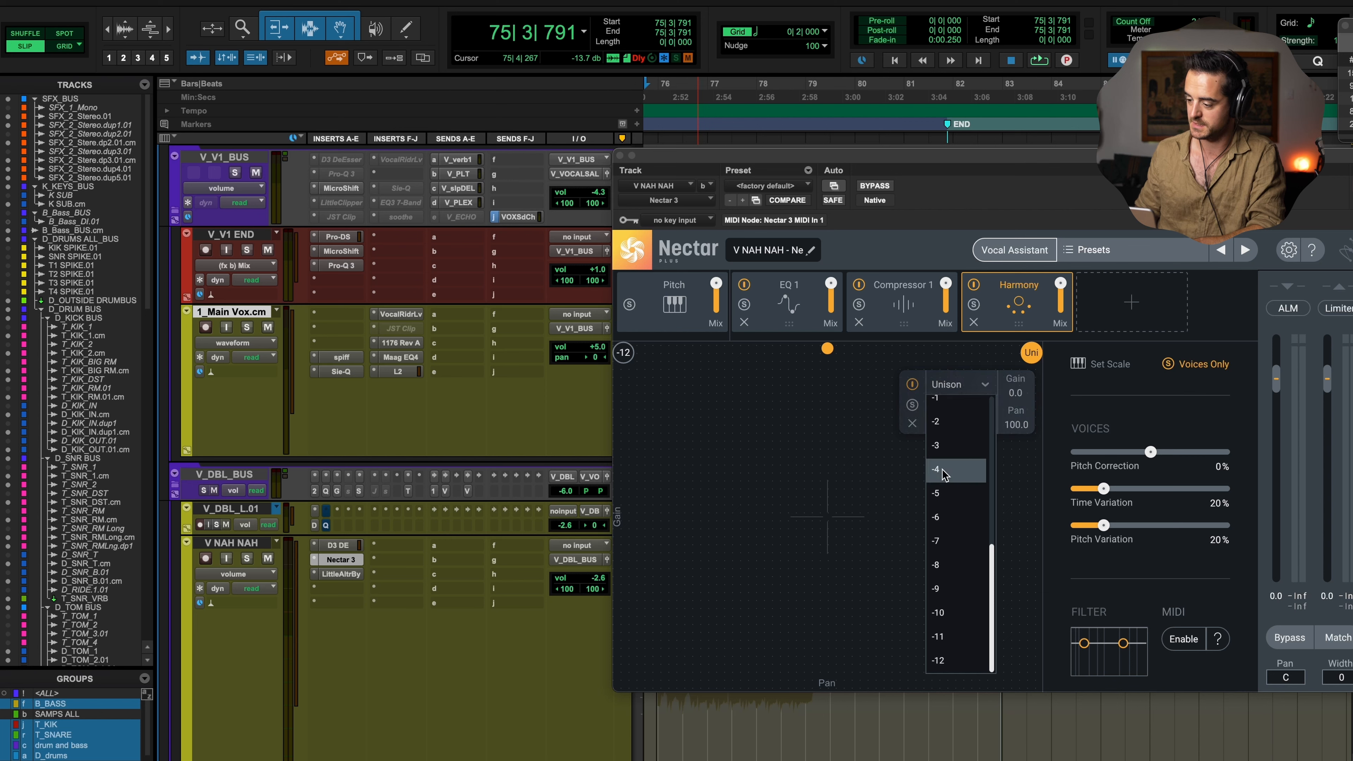
click(942, 661)
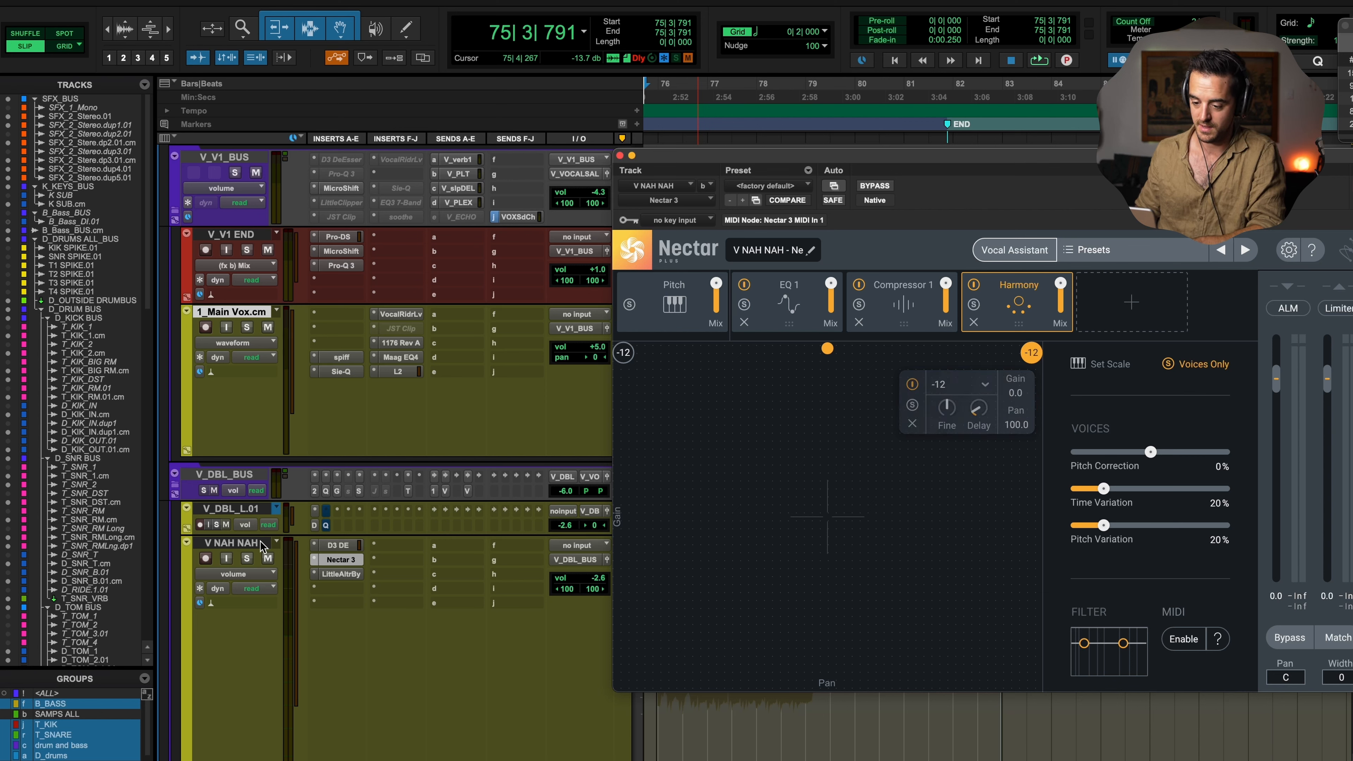
Solo the V NAH NAH track and compare its playback with Little AlterBoy active and bypassed.
key(space)
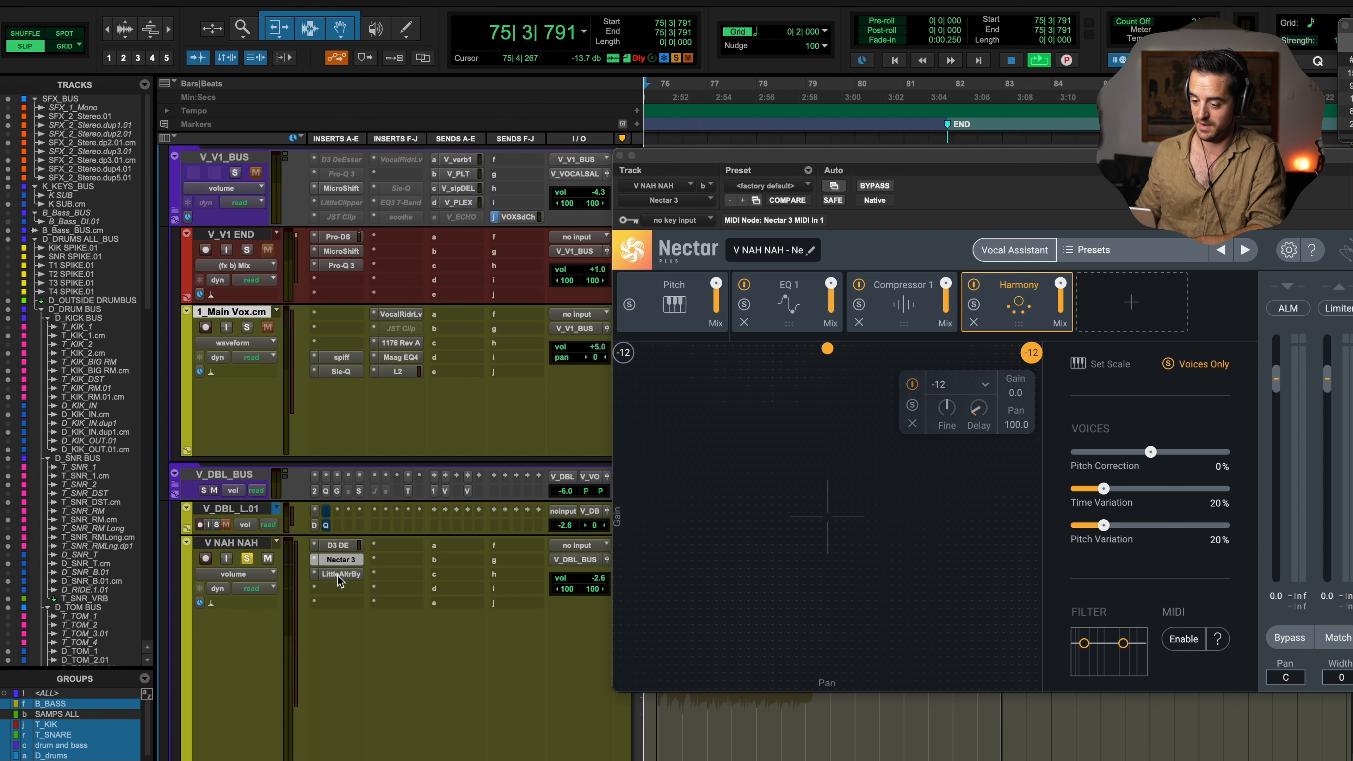
click(337, 575)
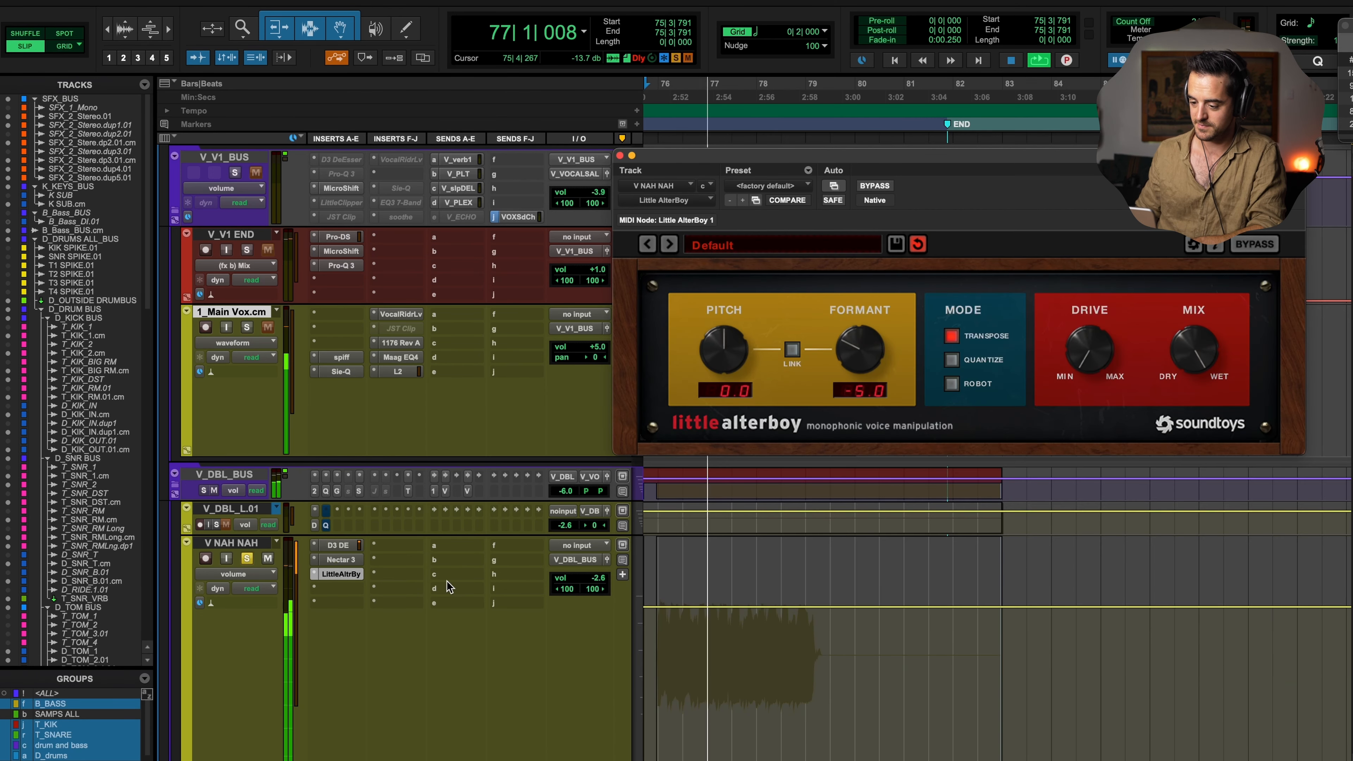
key(space)
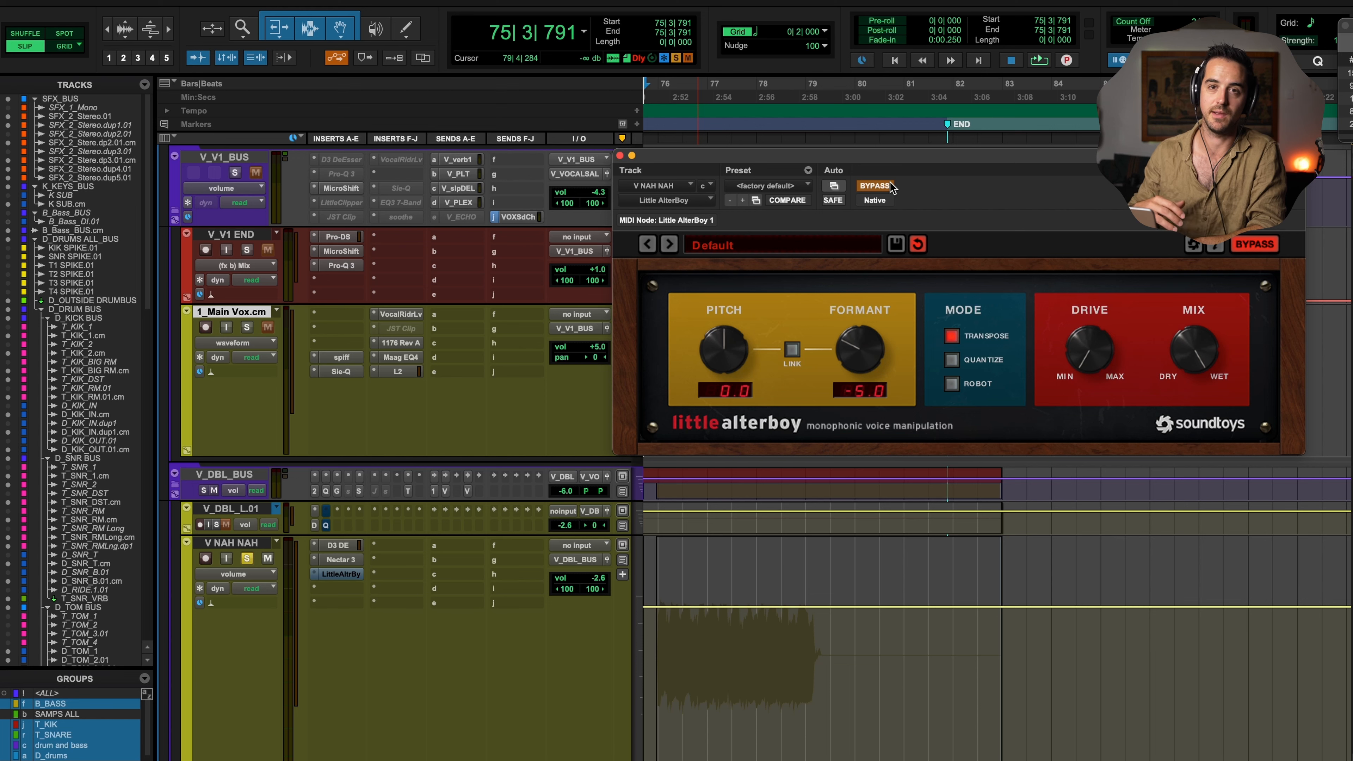
key(space)
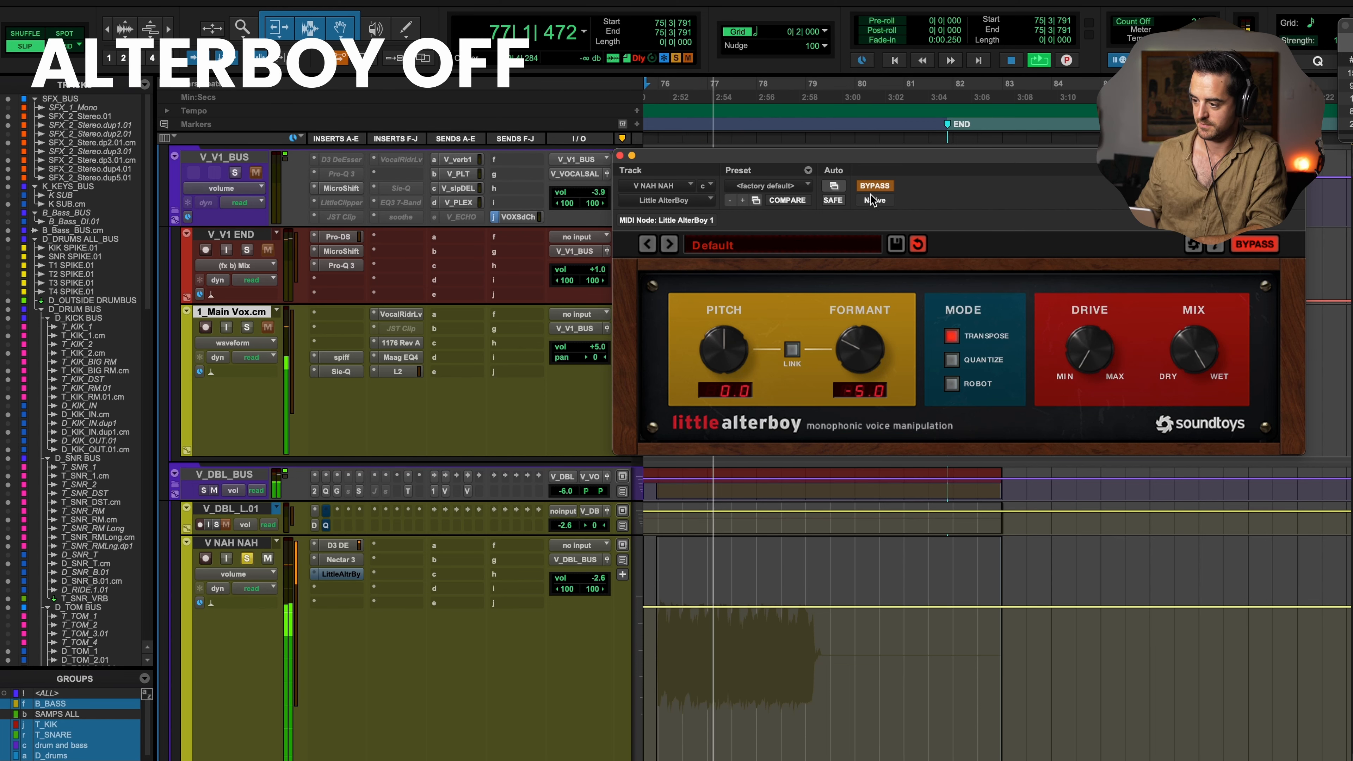
key(space)
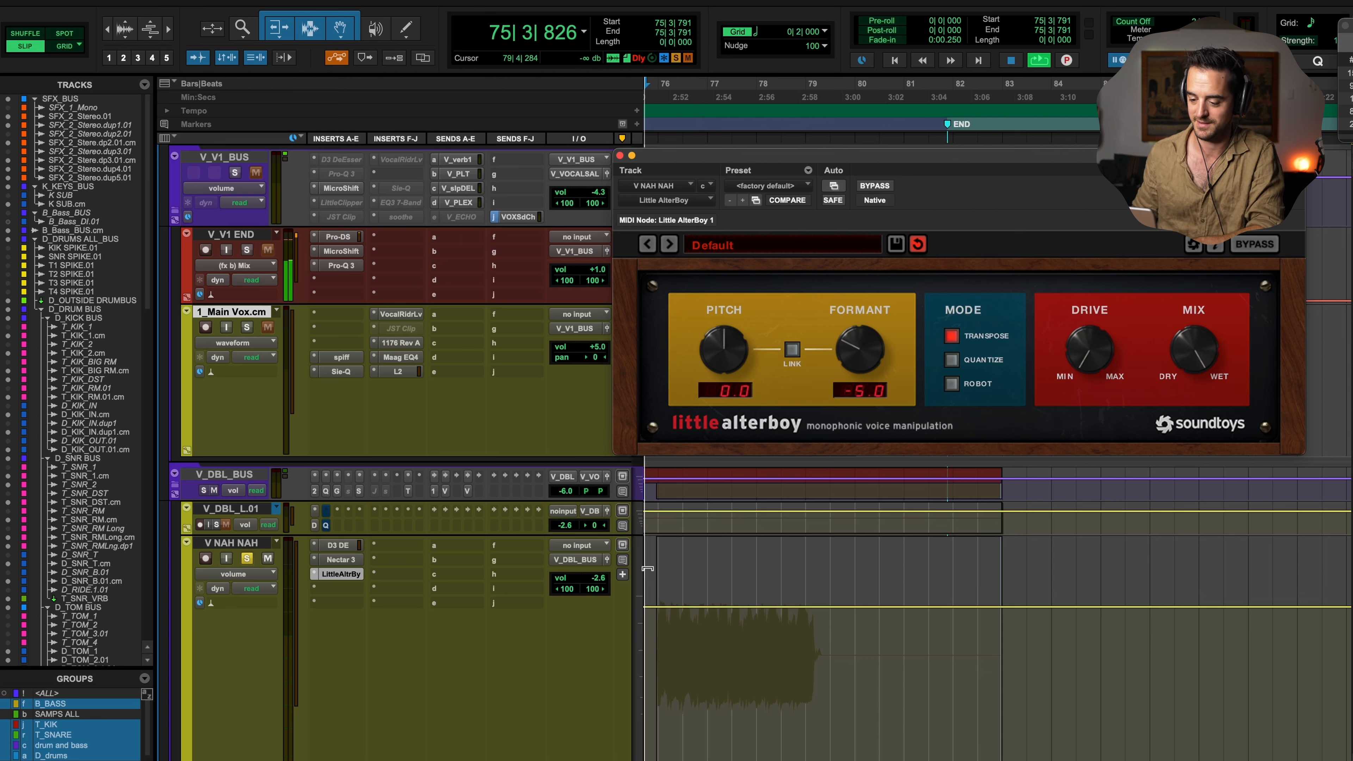
key(space)
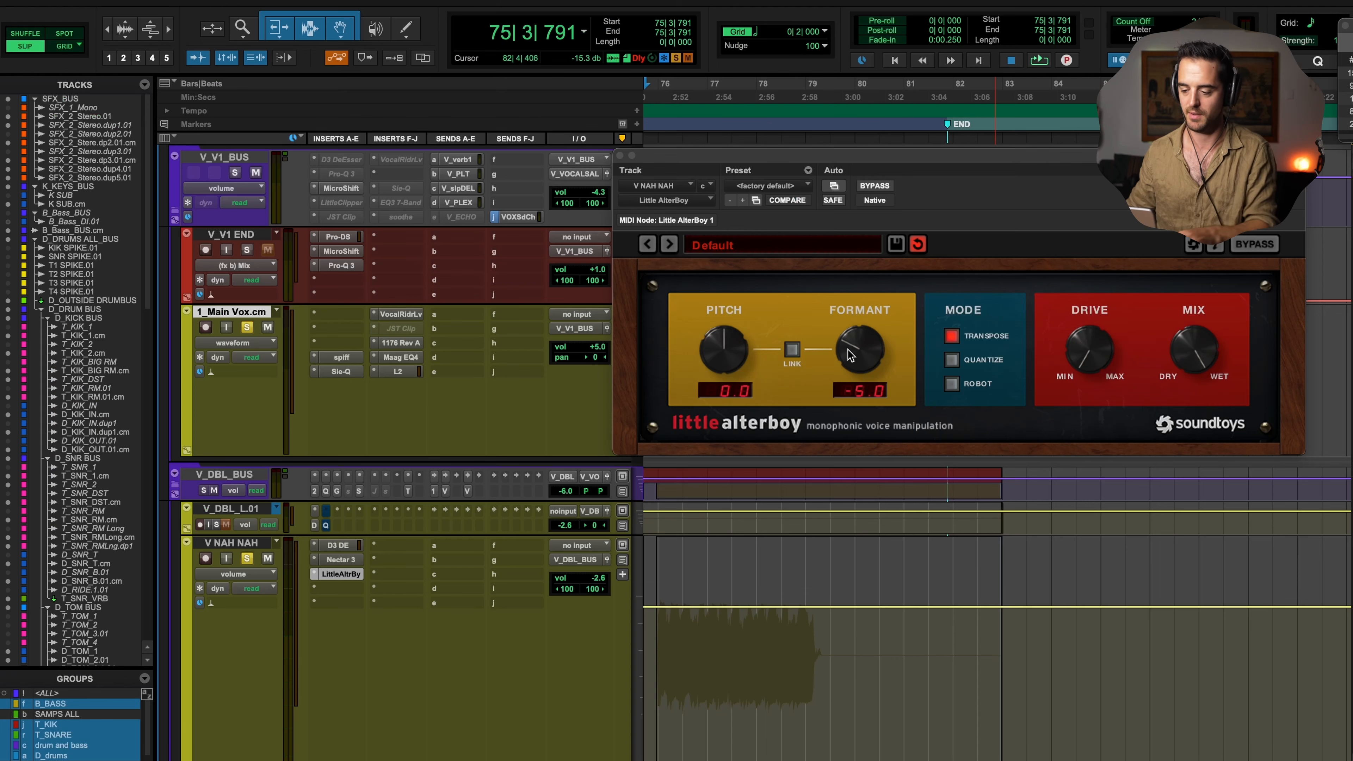
Set Little AlterBoy's formant to -2.8 while playing V NAH NAH together with the main vocal.
key(space)
drag(859, 355, 859, 341)
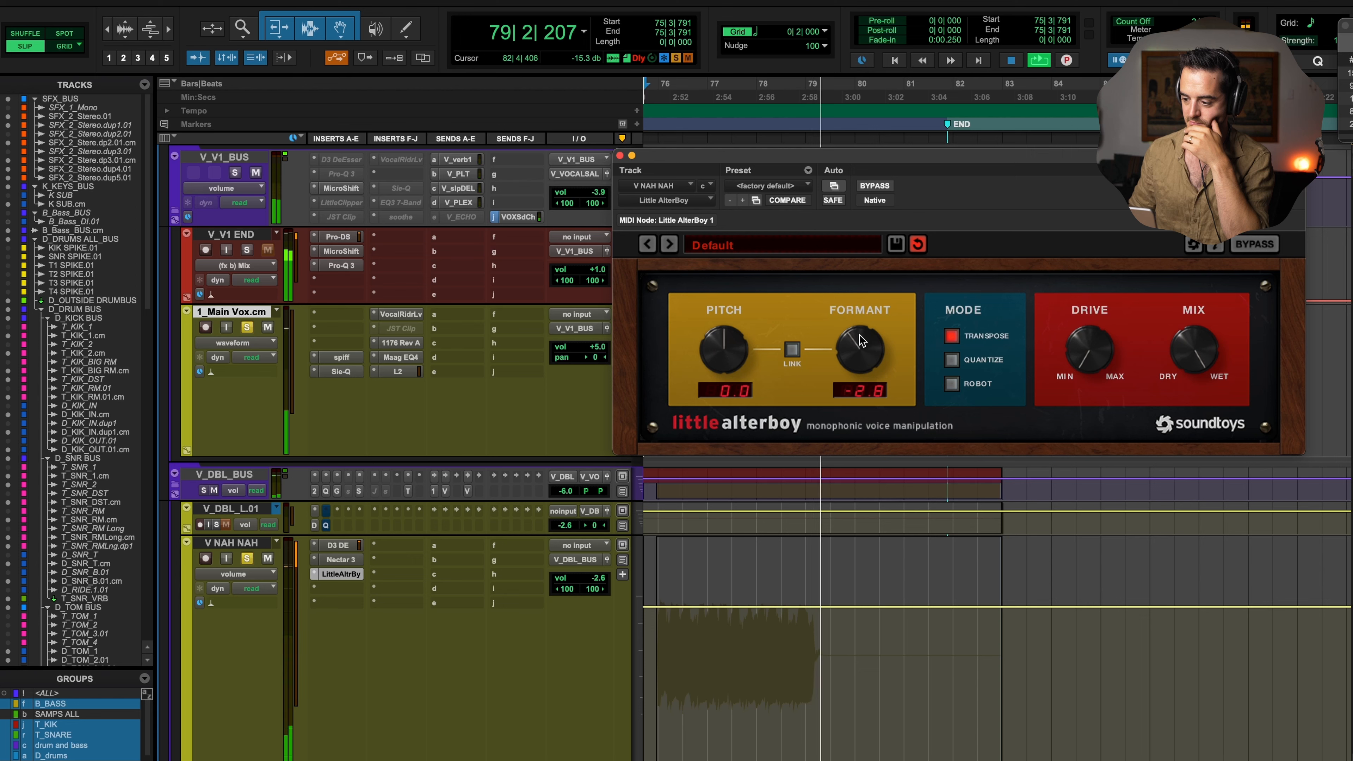
key(space)
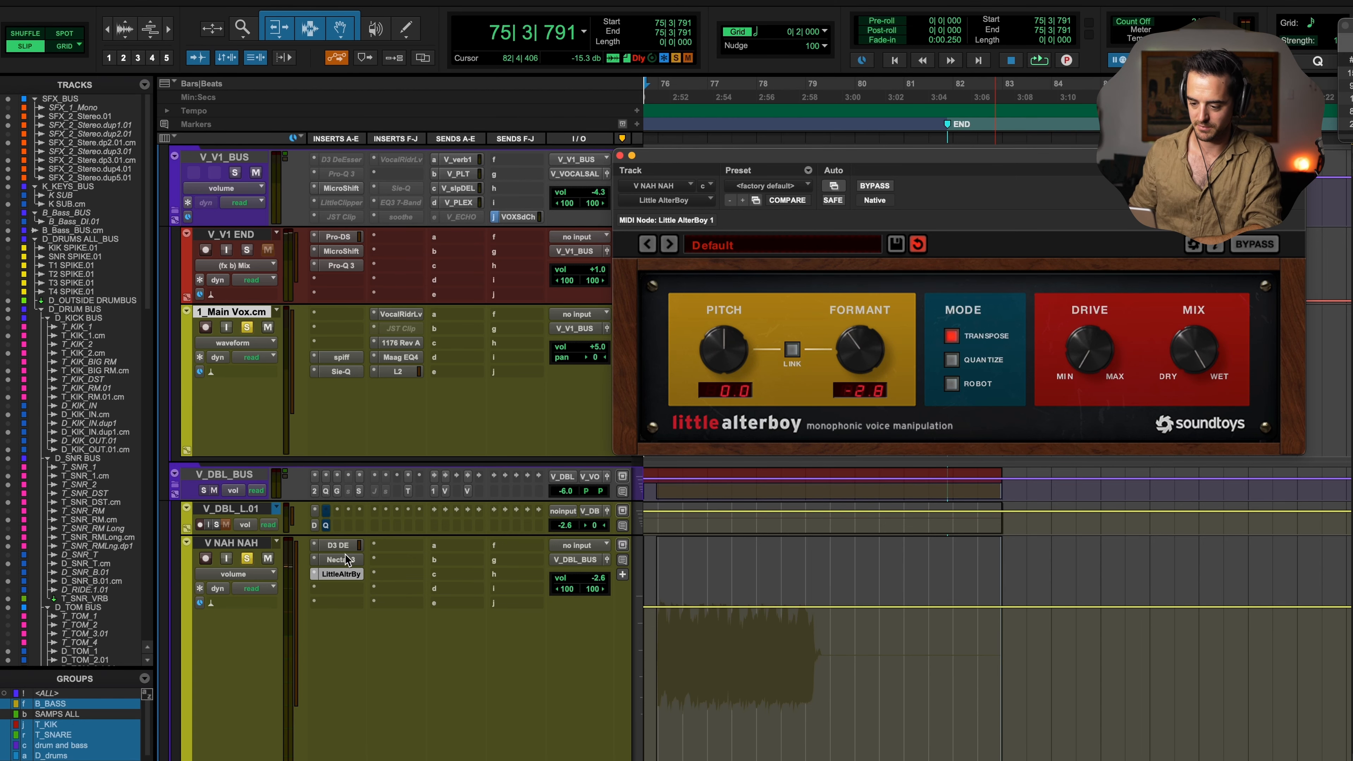
Set Nectar 3's harmony pitch variation to 12% on V NAH NAH and clear the solos on that track and 1_Main Vox.cm.
click(343, 560)
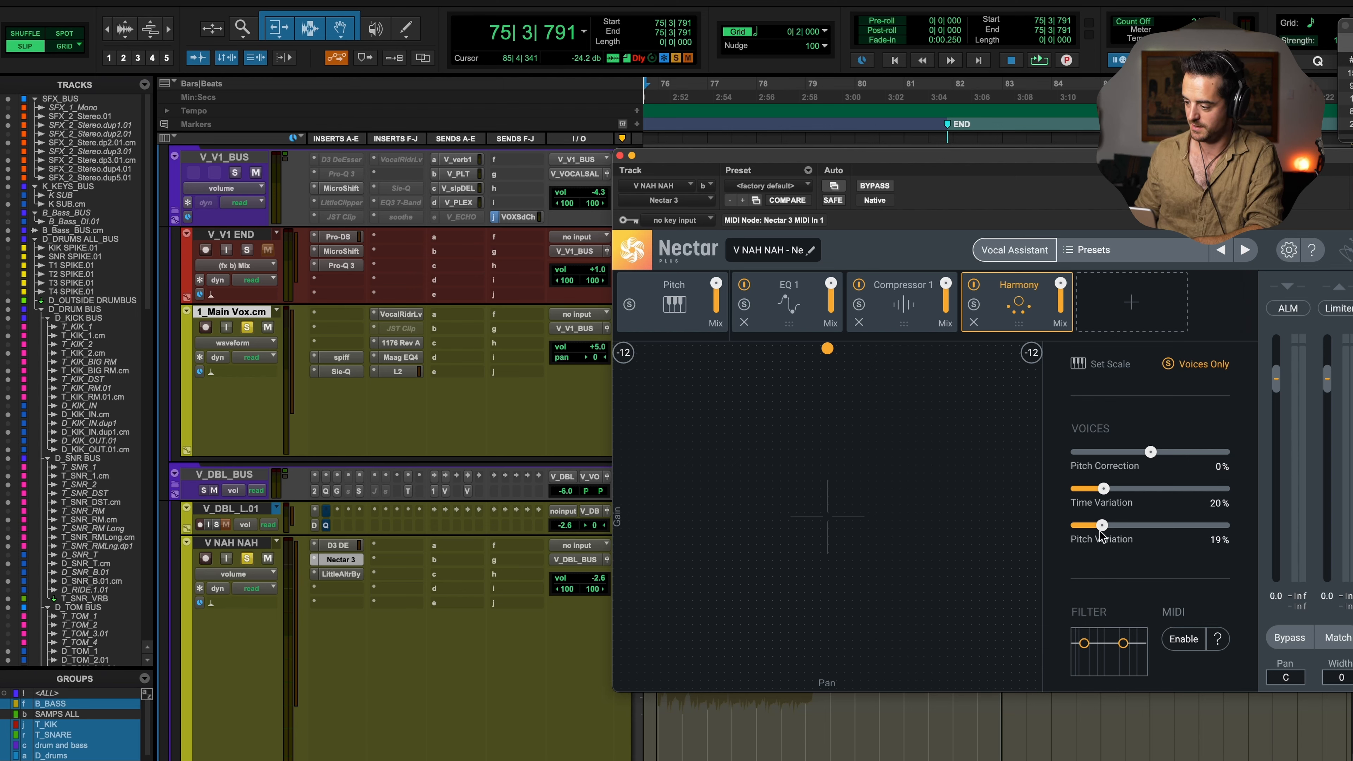
key(space)
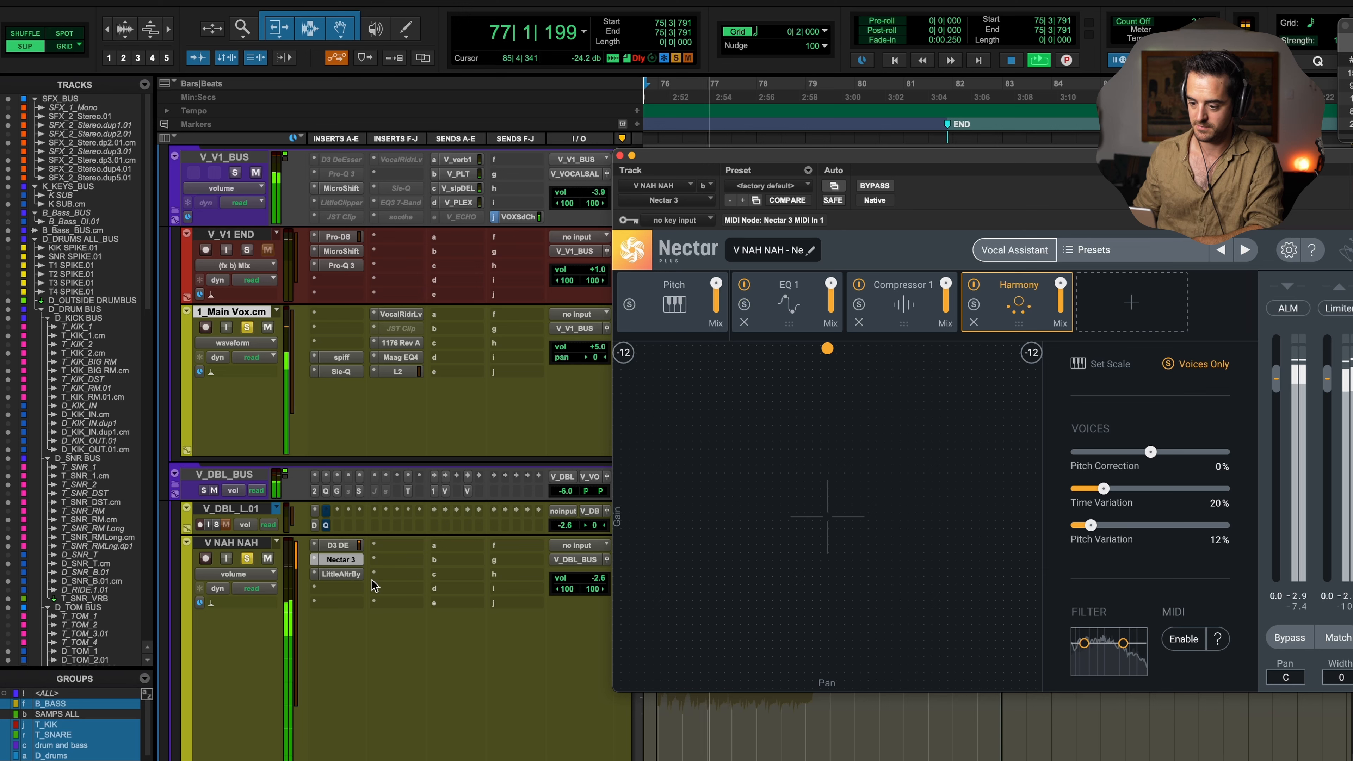
click(250, 557)
key(space)
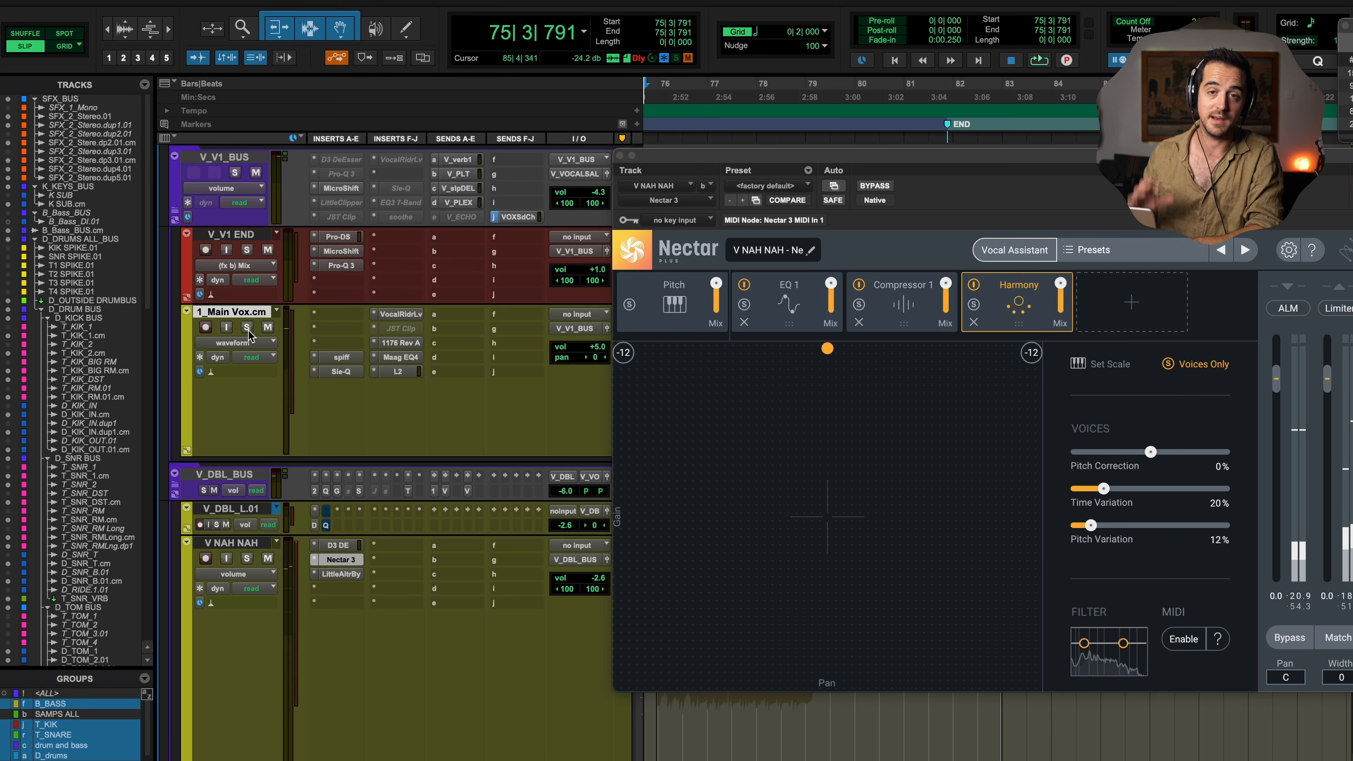
Lower the V_DBL_L.01 track volume to -3.2 dB during playback and close the Nectar 3 window.
key(space)
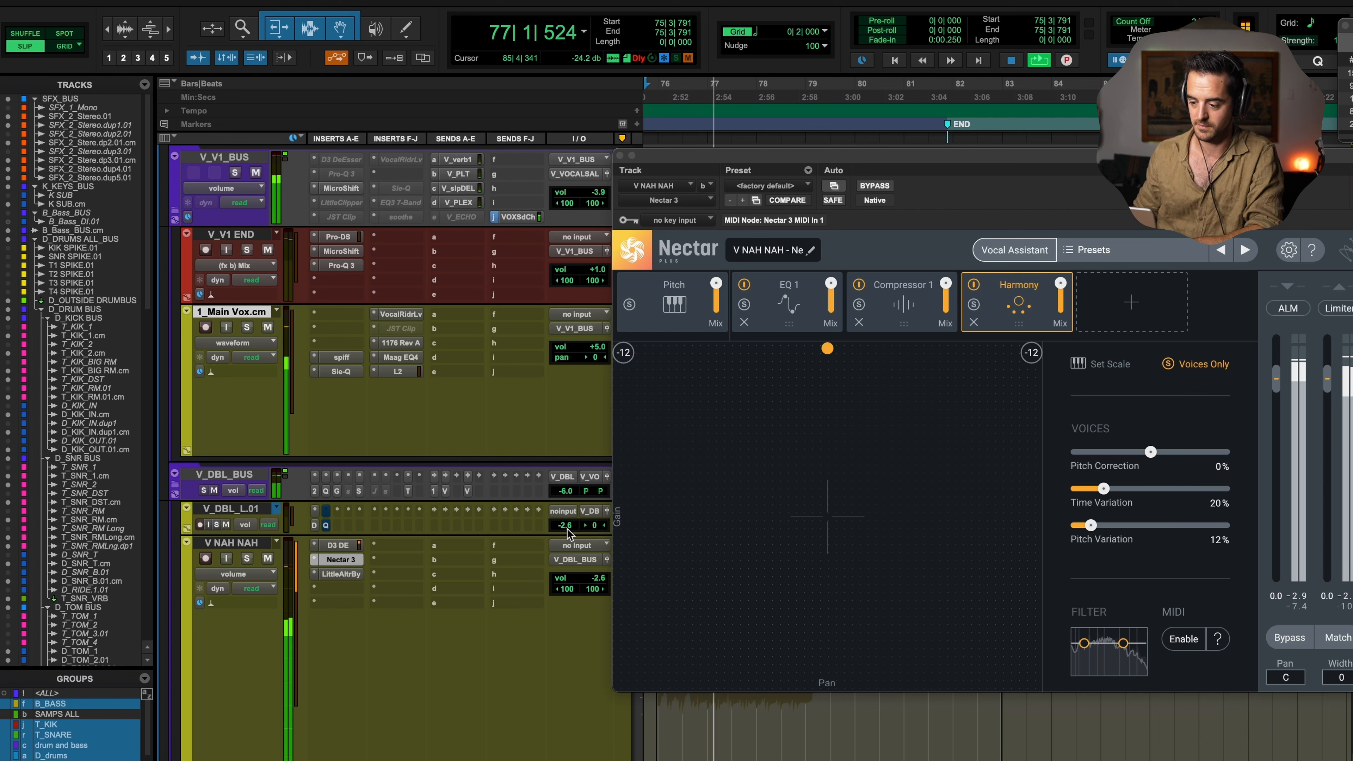
drag(568, 533, 567, 534)
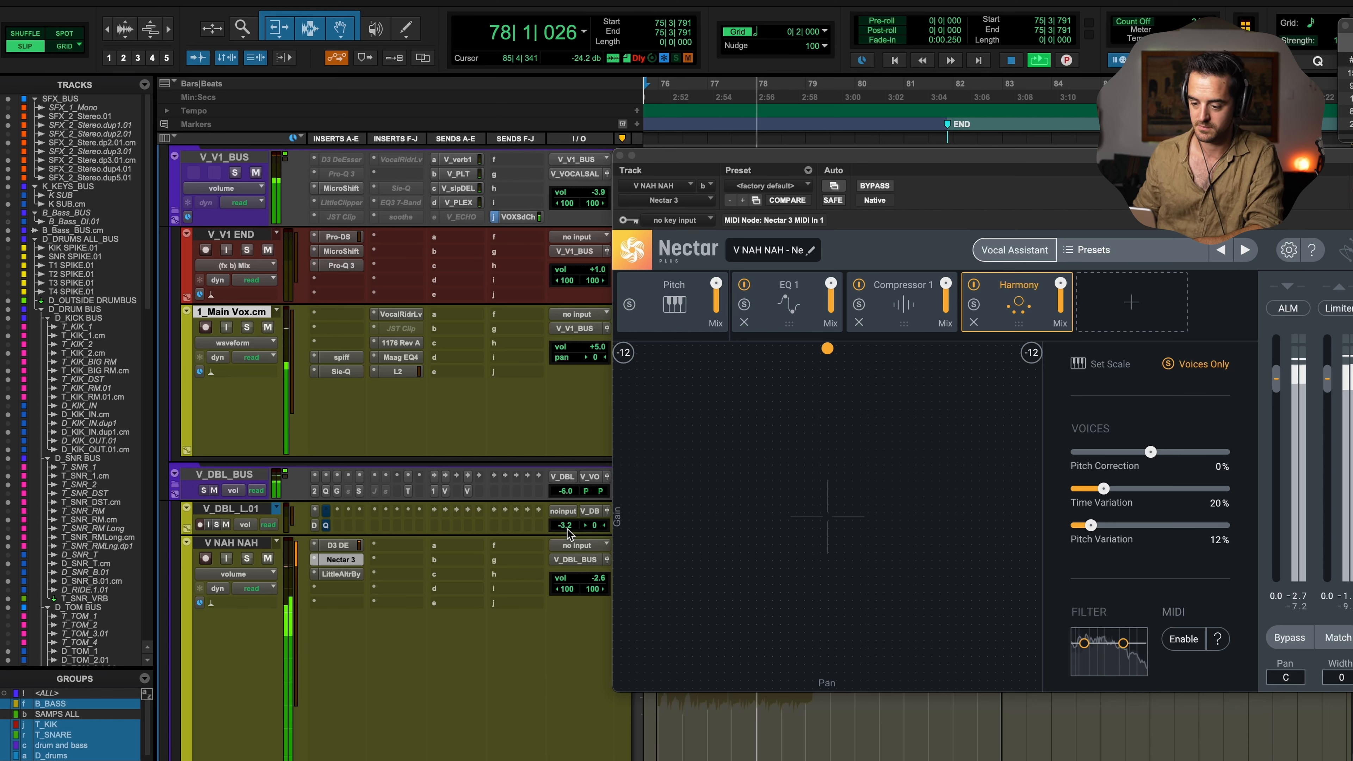
click(620, 156)
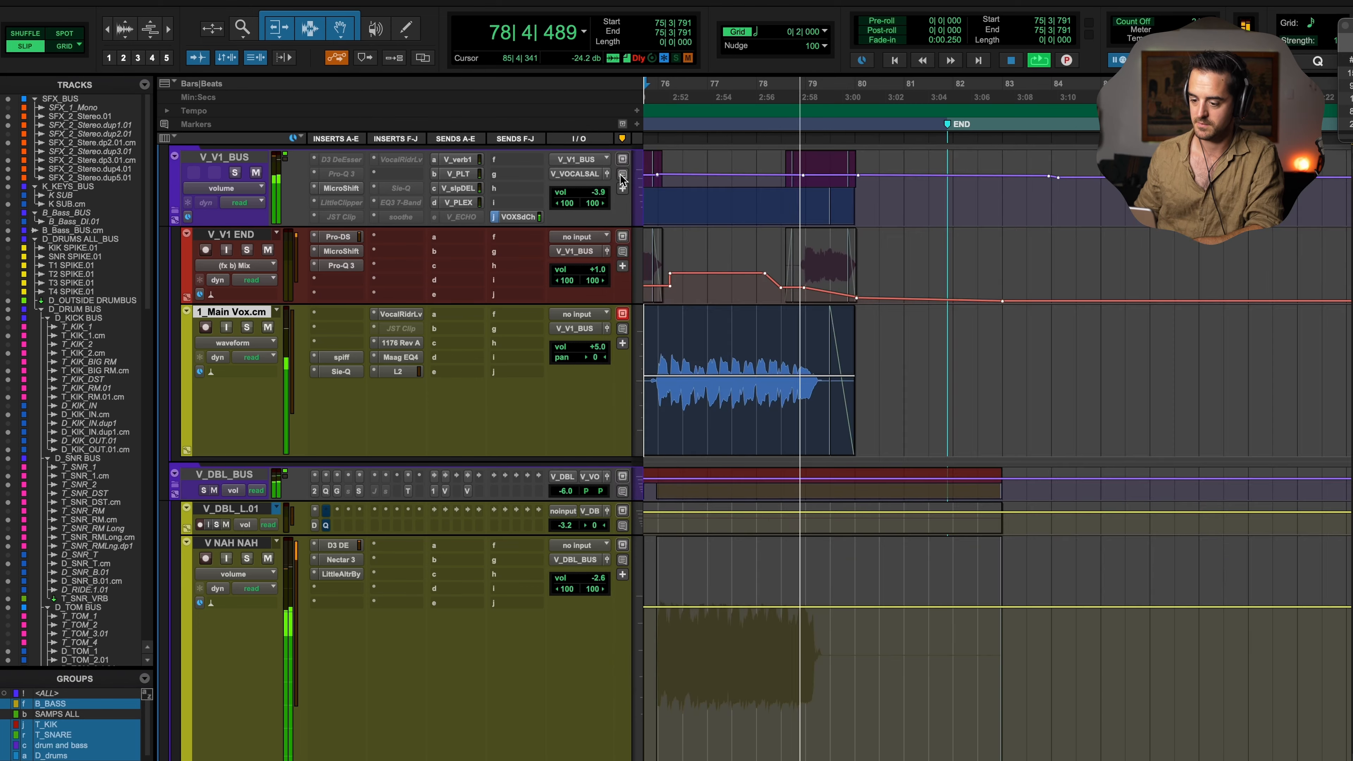
key(space)
Insert the stereo El Juan Limiter after Little AlterBoy on the V NAH NAH track.
click(345, 593)
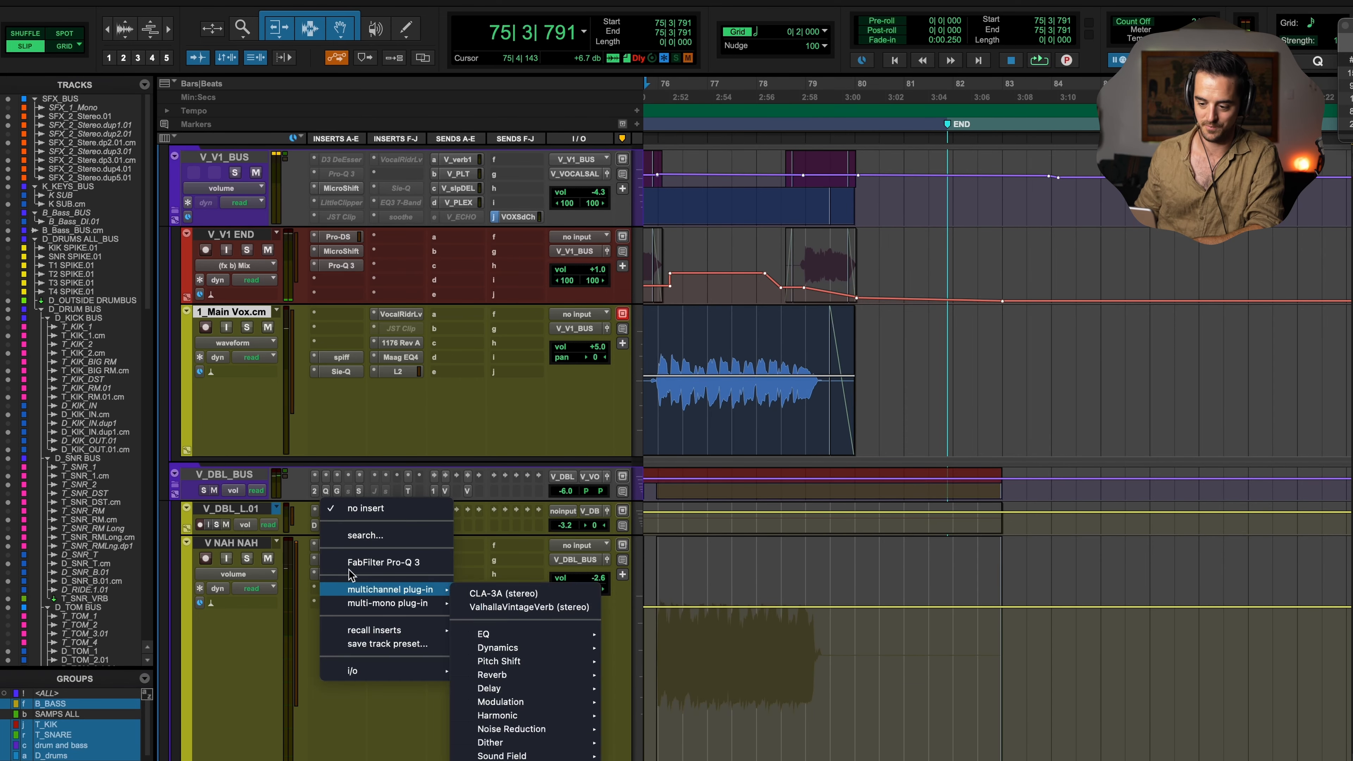
click(366, 535)
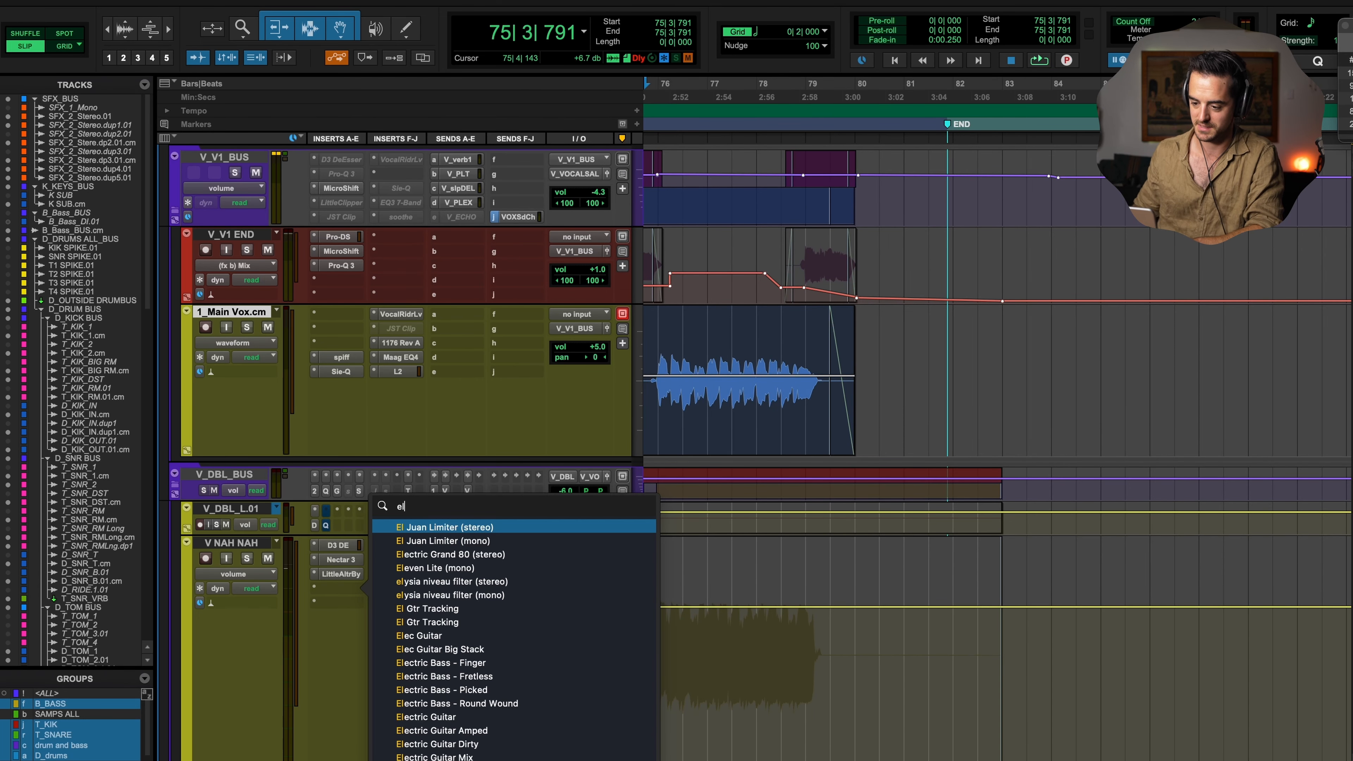
key(Return)
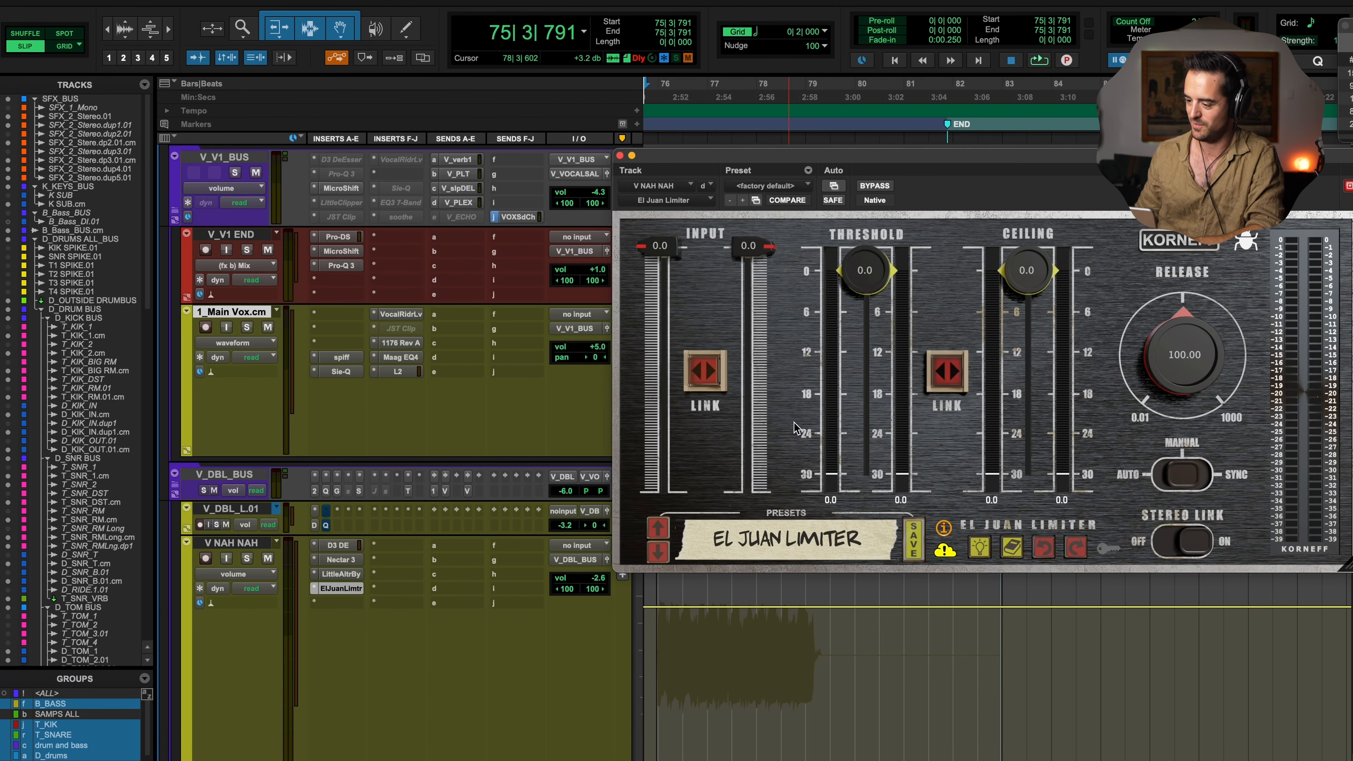
Set the El Juan Limiter's threshold to -9.5 and its ceiling to -7.0 while playing the section.
mouse_move(942, 382)
mouse_down()
mouse_move(950, 469)
mouse_move(941, 407)
mouse_up()
key(space)
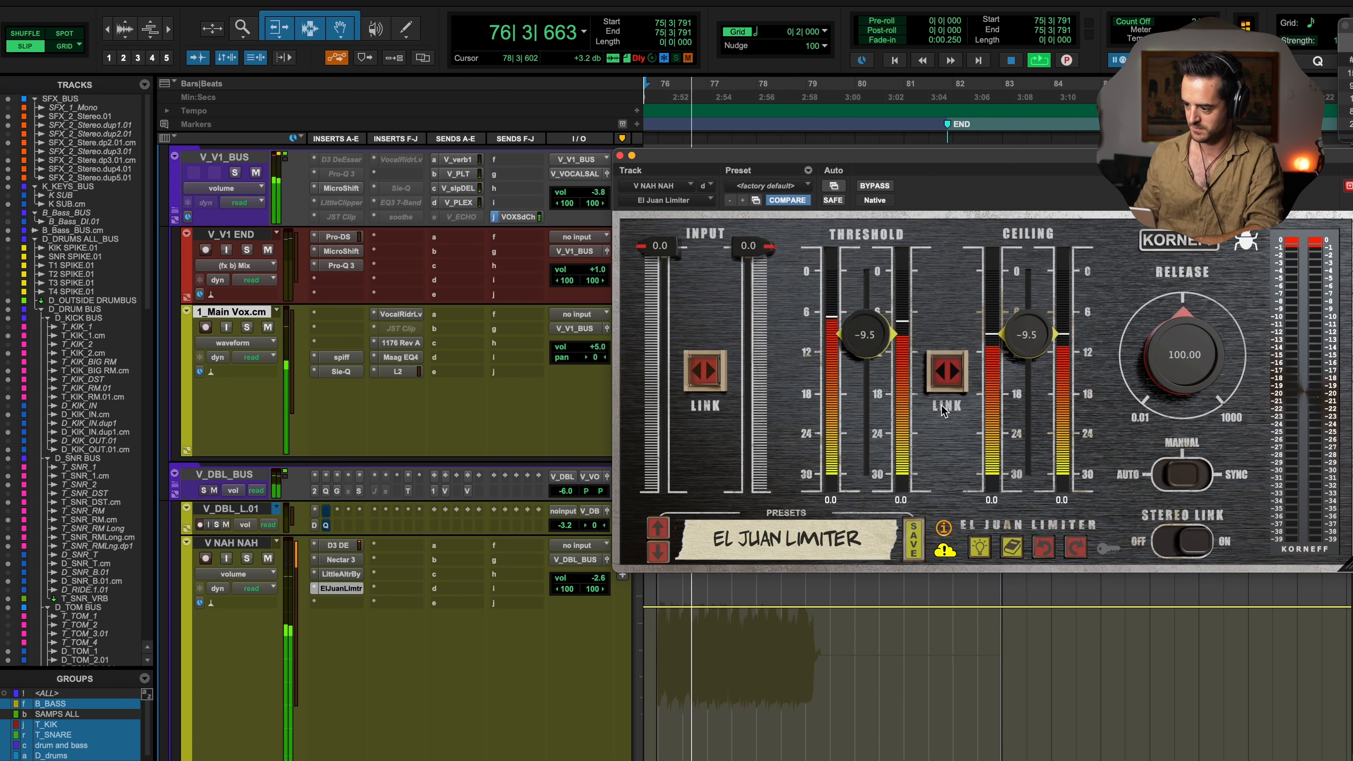
drag(1027, 337, 1024, 324)
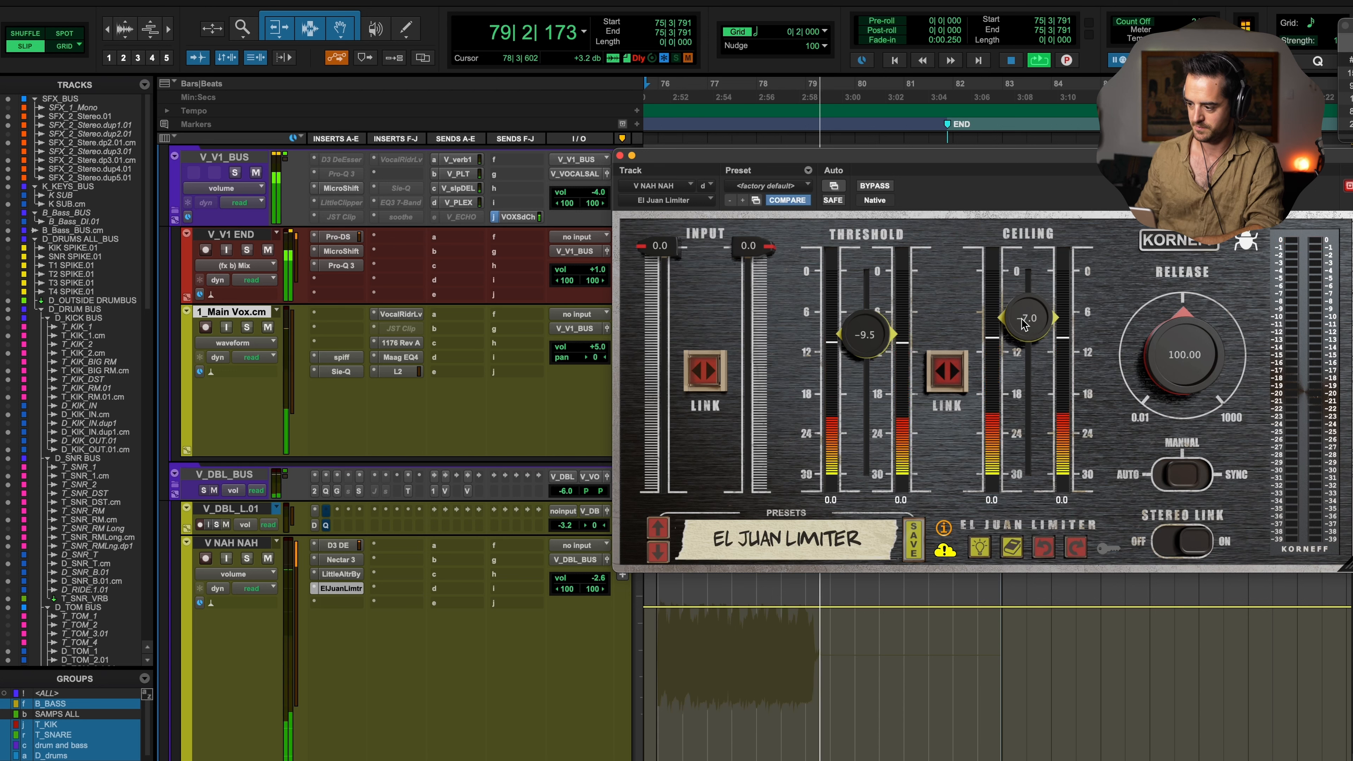
key(space)
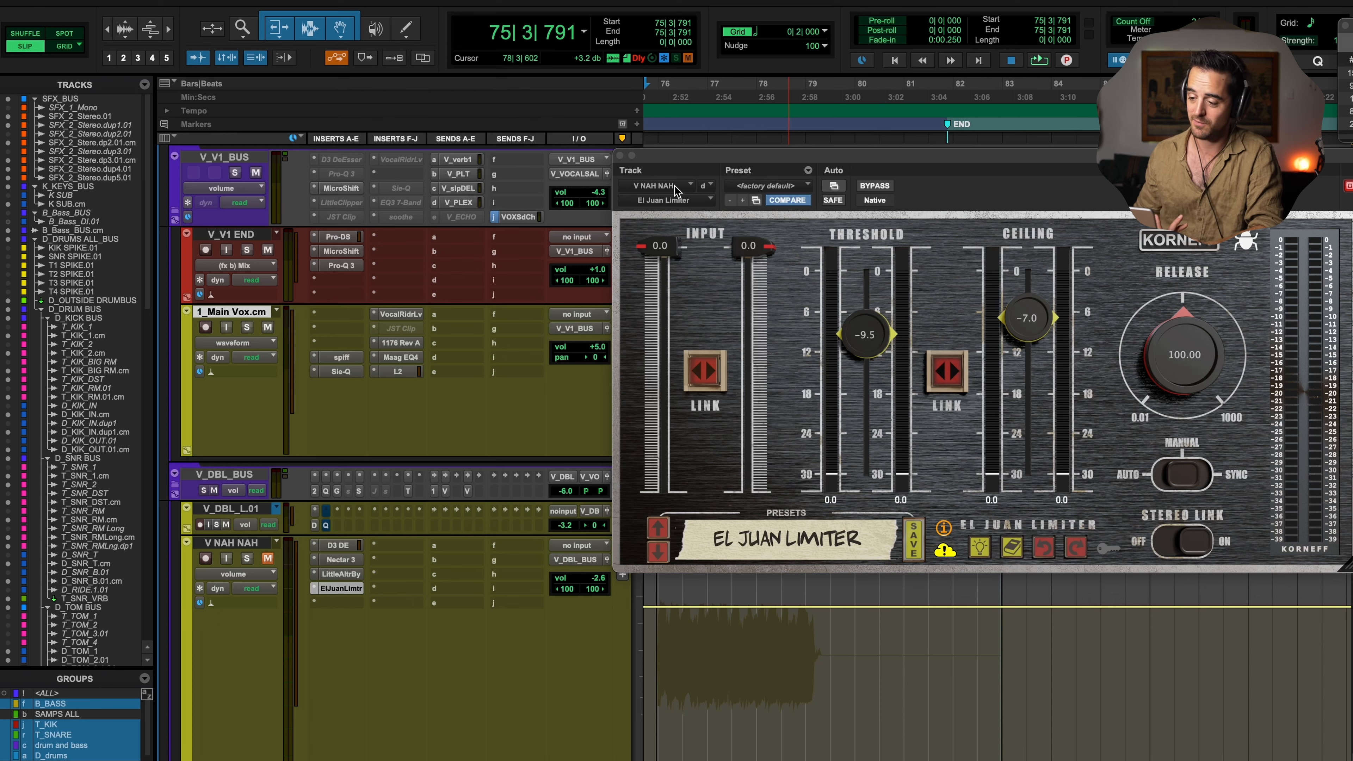
Close the El Juan Limiter window and compare the section with V NAH NAH muted and unmuted during playback.
click(620, 156)
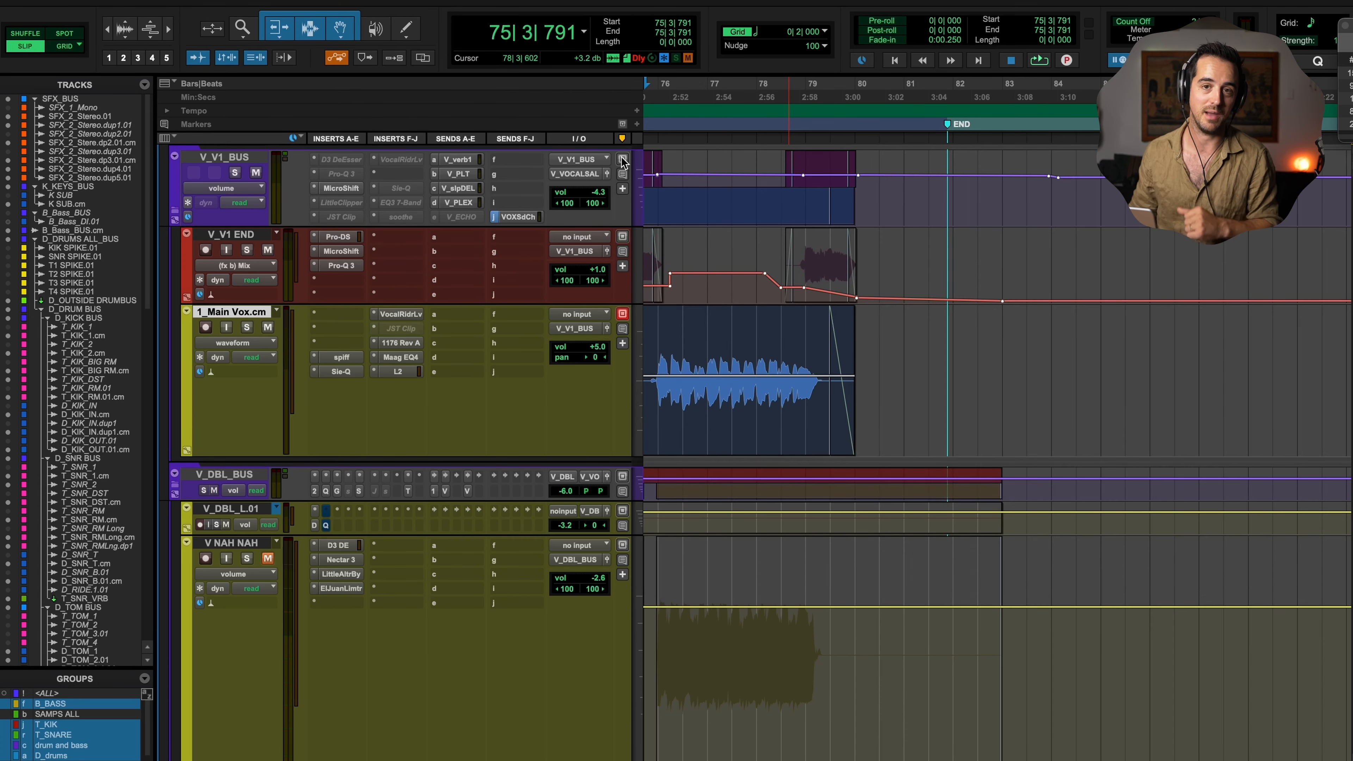
key(space)
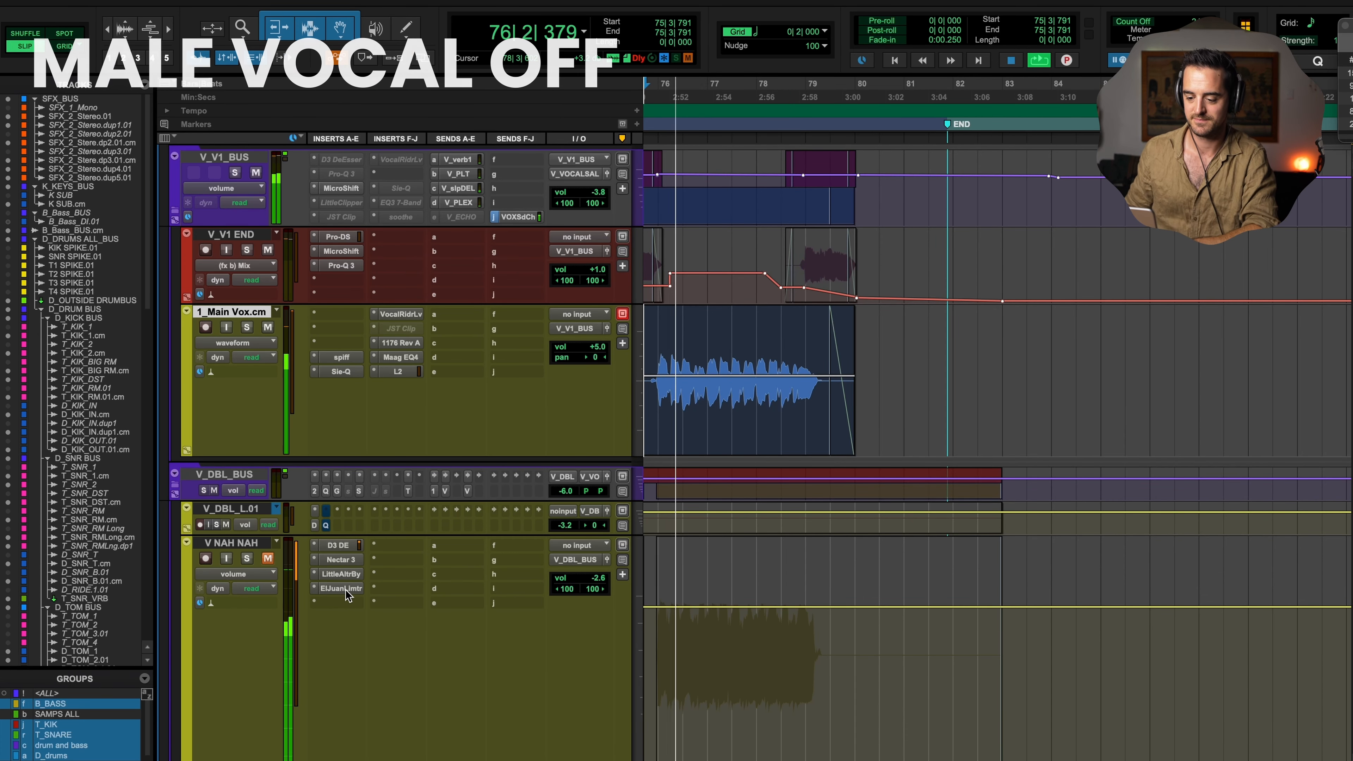
click(267, 559)
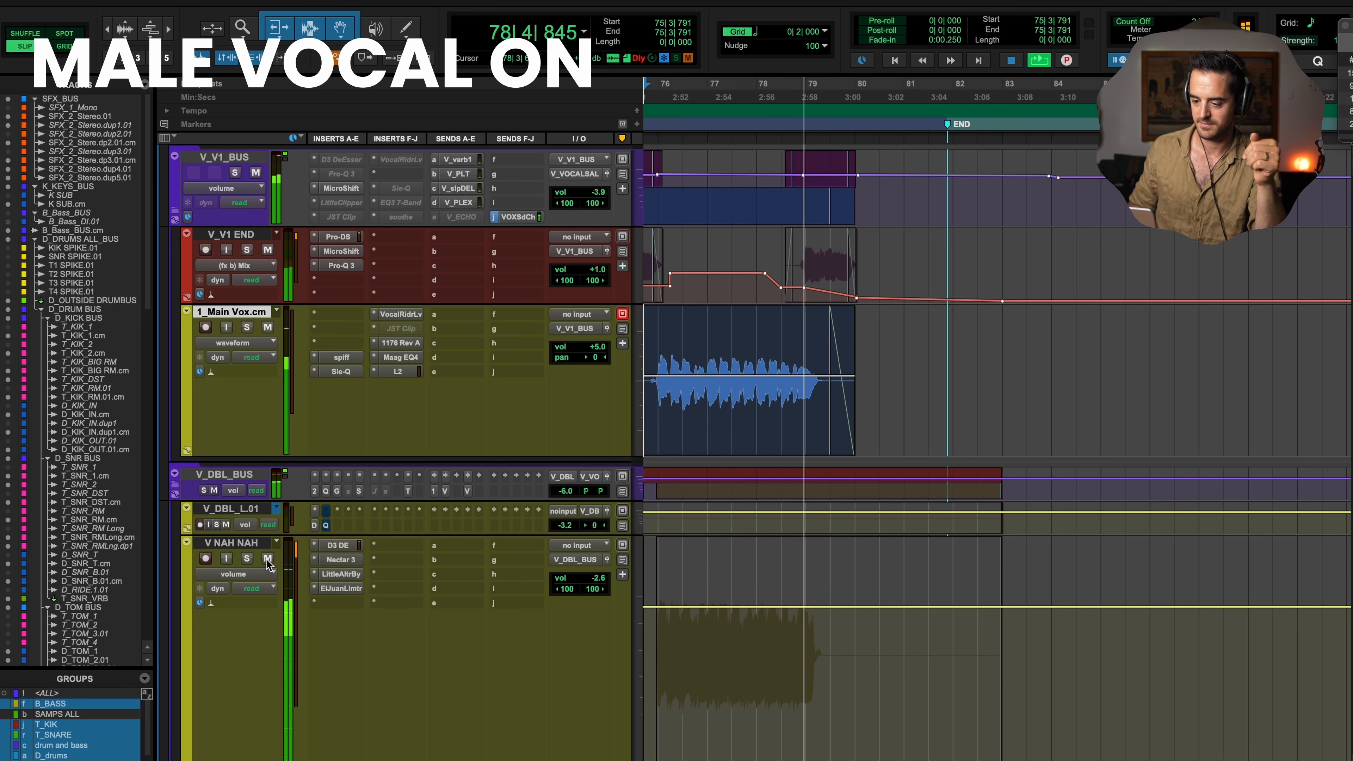
key(space)
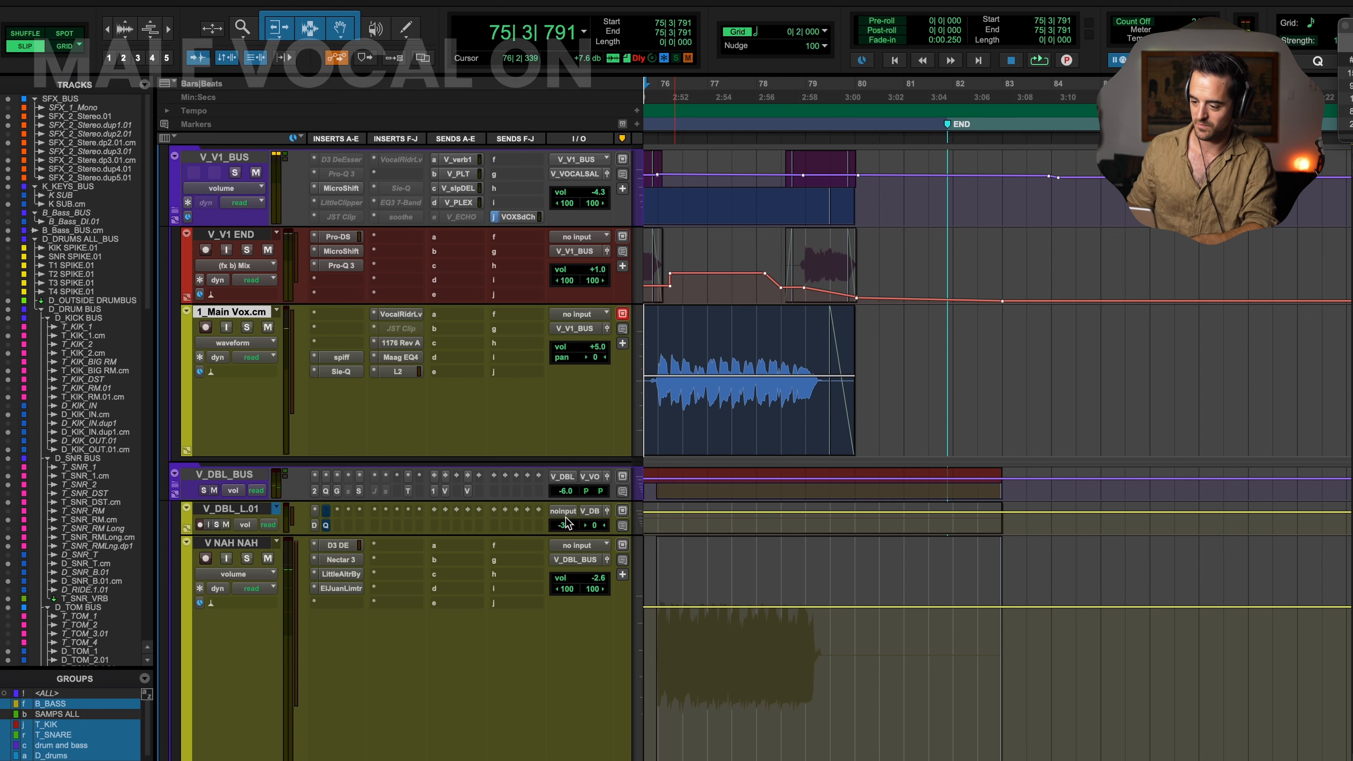
Reset the V_DBL_L.01 and V NAH NAH track volumes to 0.0 dB and play the section again.
alt+click(566, 527)
alt+click(603, 577)
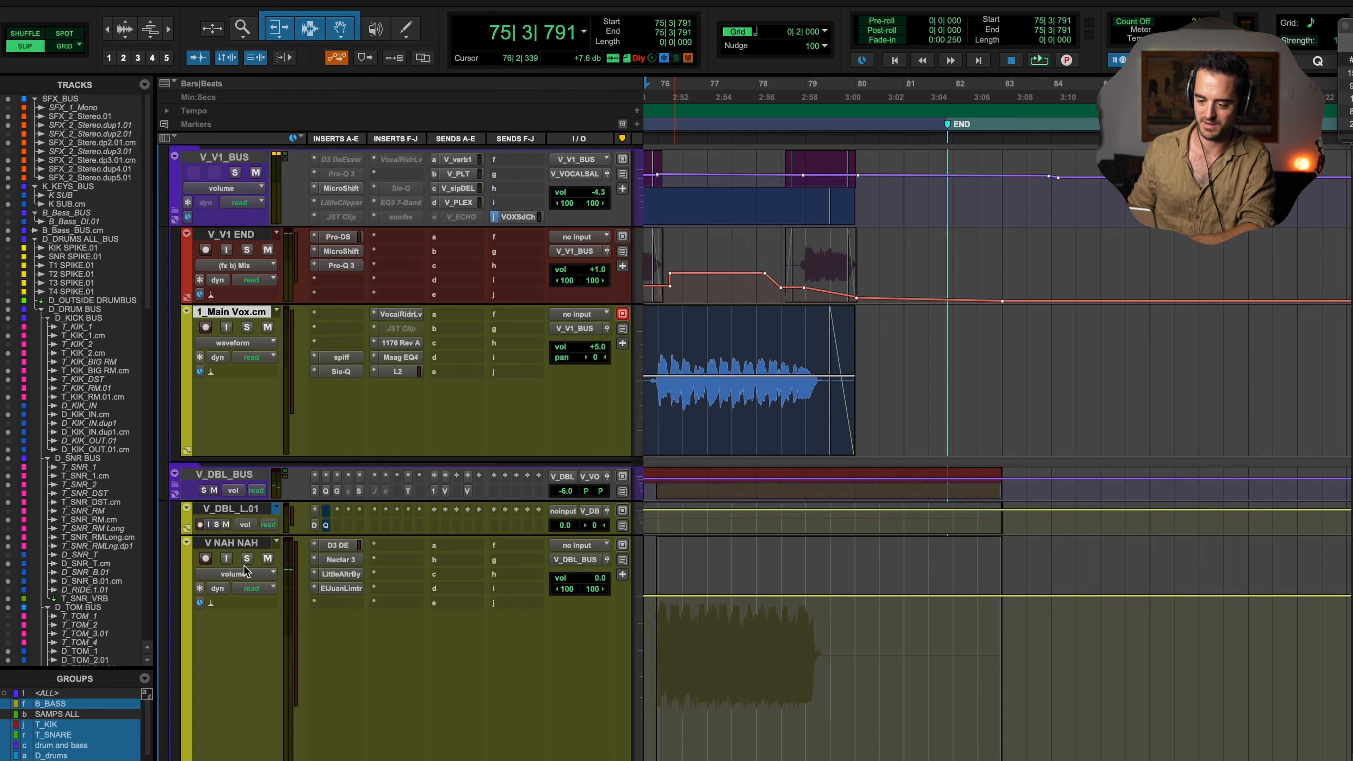
key(space)
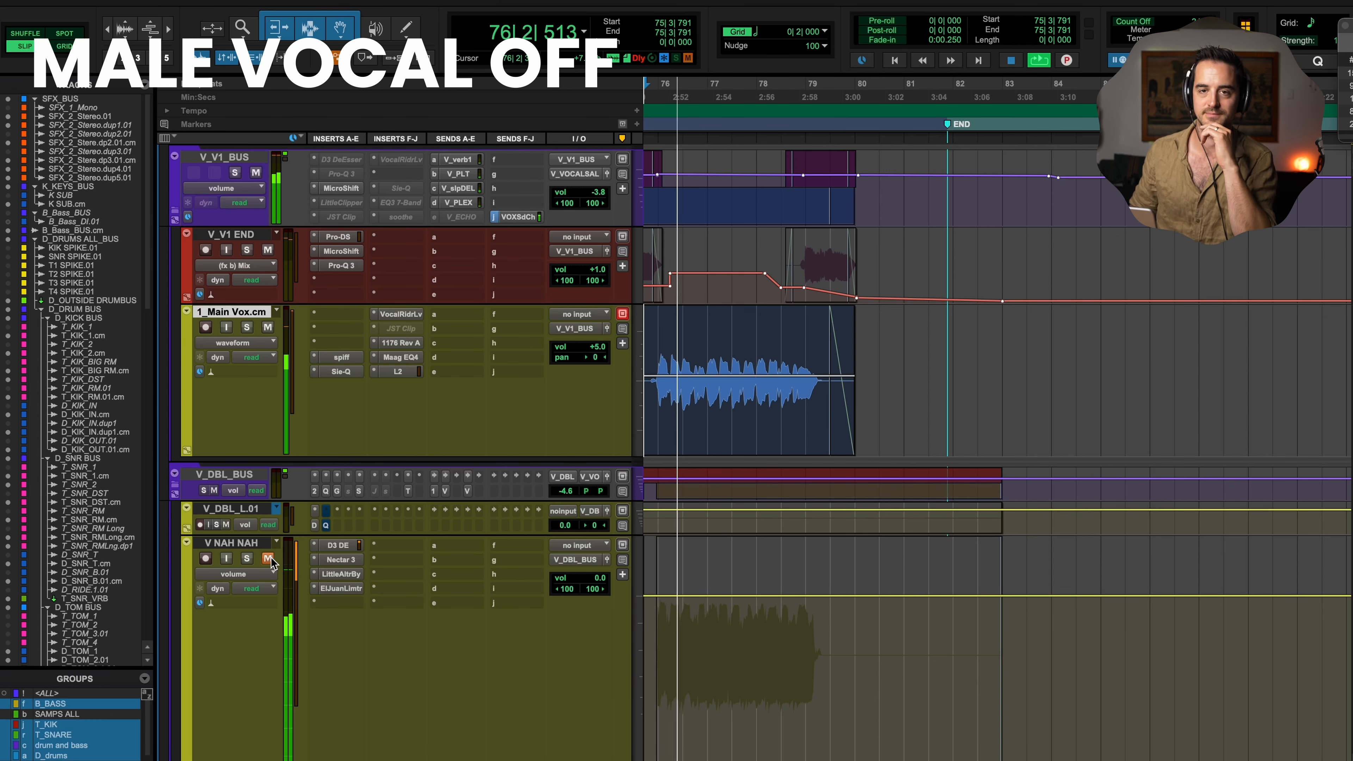